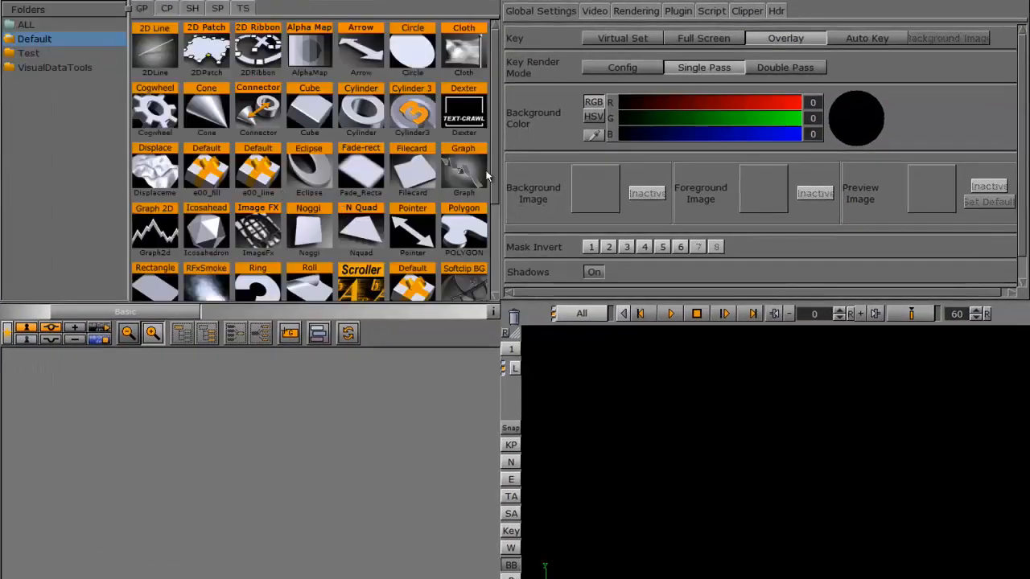
Add a Rectangle to the scene tree, positioned at Z -250 and sized to fill the full screen.
{"action": "scroll", "coordinate": [322, 202], "scroll_direction": "down", "scroll_amount": 3}
{"action": "left_click_drag", "start_coordinate": [166, 208], "coordinate": [74, 401]}
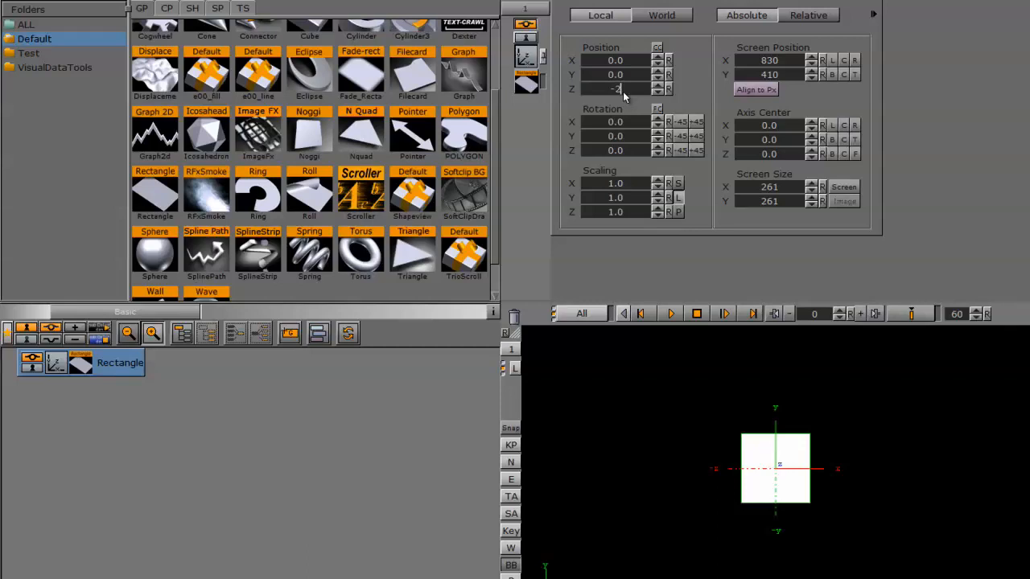
{"action": "key", "text": "Return"}
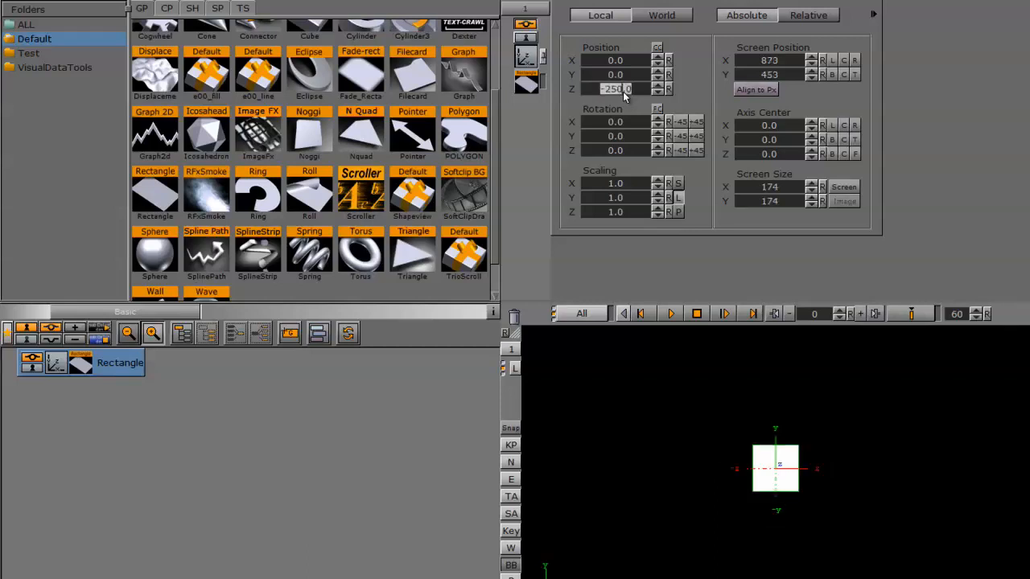
{"action": "left_click", "coordinate": [844, 187]}
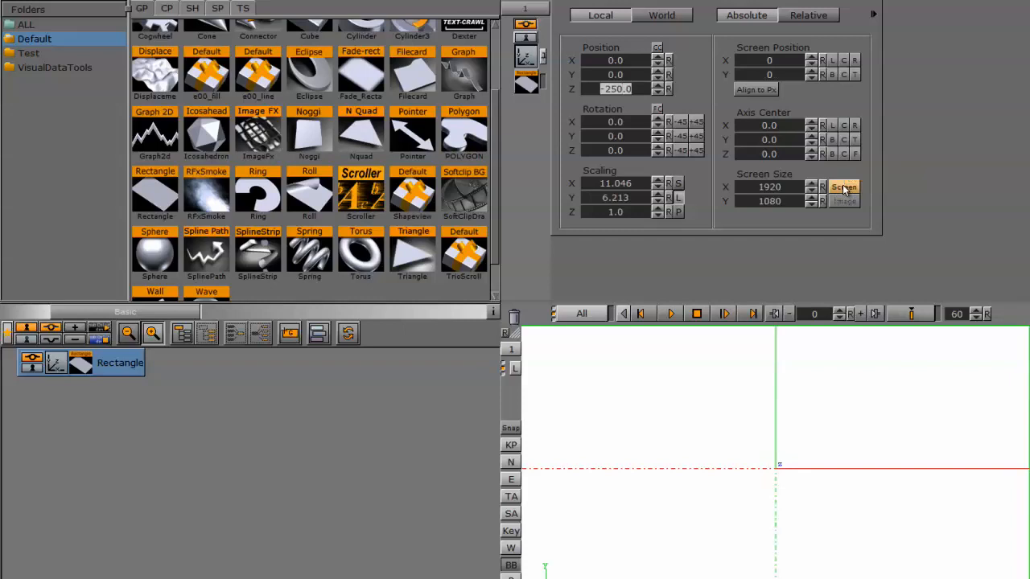
Apply the BACKIT image from the A_GLOBALS IMG Backs folder to the rectangle.
{"action": "left_click", "coordinate": [32, 2]}
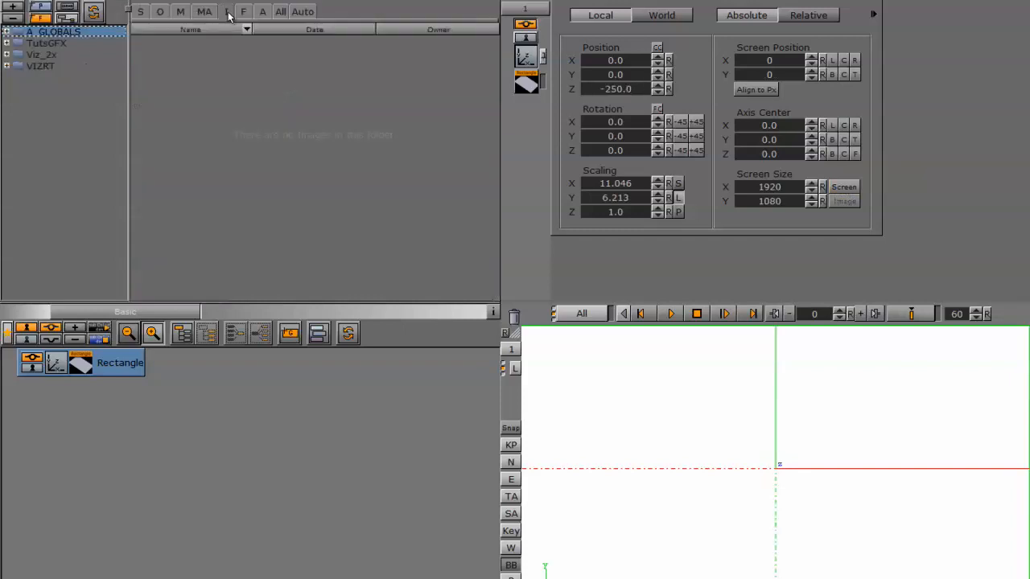
{"action": "left_click", "coordinate": [6, 31]}
{"action": "double_click", "coordinate": [48, 67]}
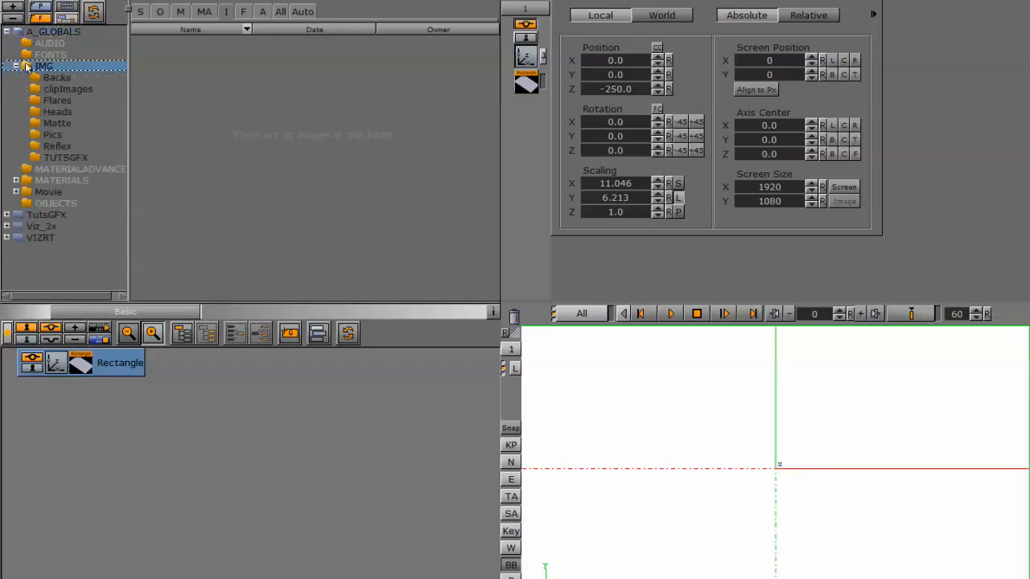
{"action": "left_click", "coordinate": [56, 78]}
{"action": "left_click_drag", "start_coordinate": [351, 65], "coordinate": [91, 368]}
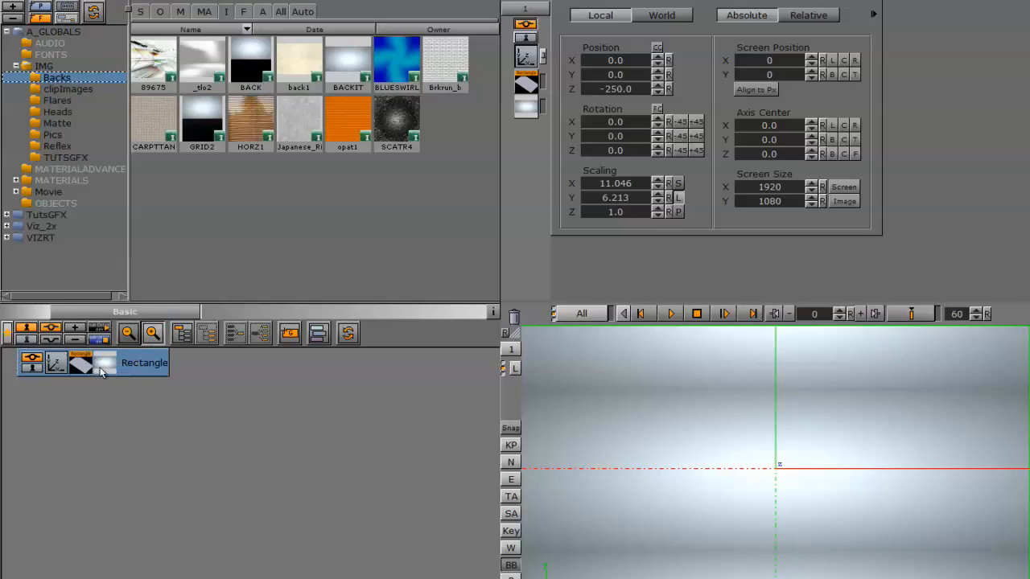
Set the mapping of the rectangle's background image to Vertex.
{"action": "left_click", "coordinate": [102, 368]}
{"action": "left_click", "coordinate": [653, 100]}
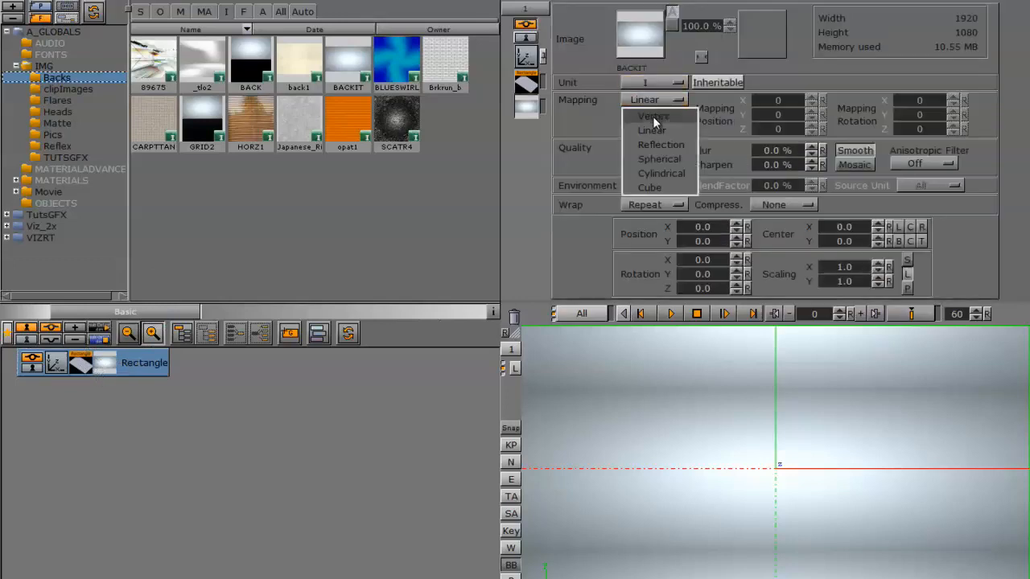
{"action": "left_click", "coordinate": [653, 116]}
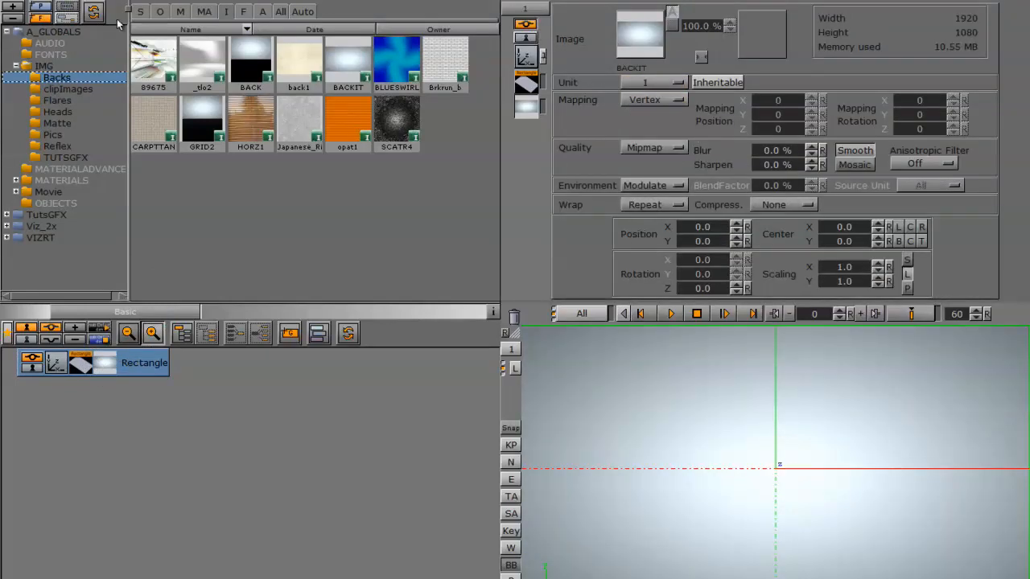
Add the GLOBE object from the A_GLOBALS OBJECTS folder below the rectangle and split it into its individual sphere containers.
{"action": "left_click", "coordinate": [159, 12]}
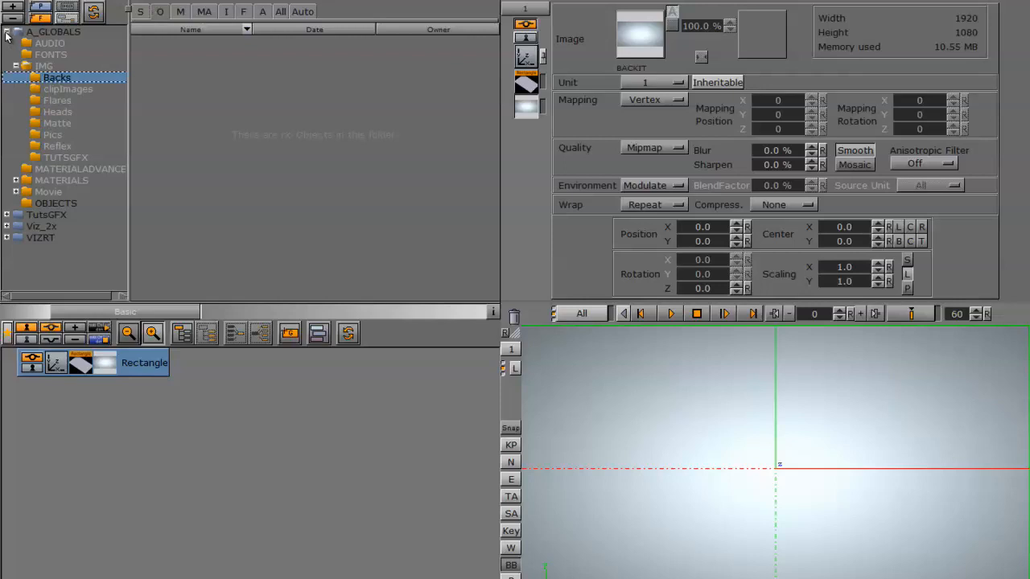
{"action": "left_click", "coordinate": [42, 202]}
{"action": "left_click", "coordinate": [201, 125]}
{"action": "left_click_drag", "start_coordinate": [202, 125], "coordinate": [57, 448]}
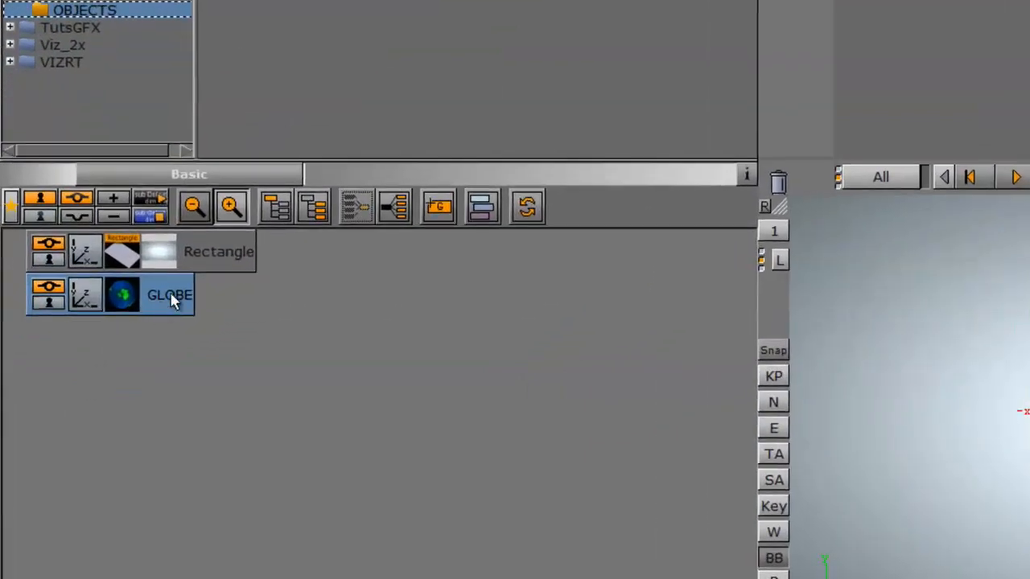
{"action": "left_click", "coordinate": [394, 209]}
{"action": "left_click", "coordinate": [11, 298]}
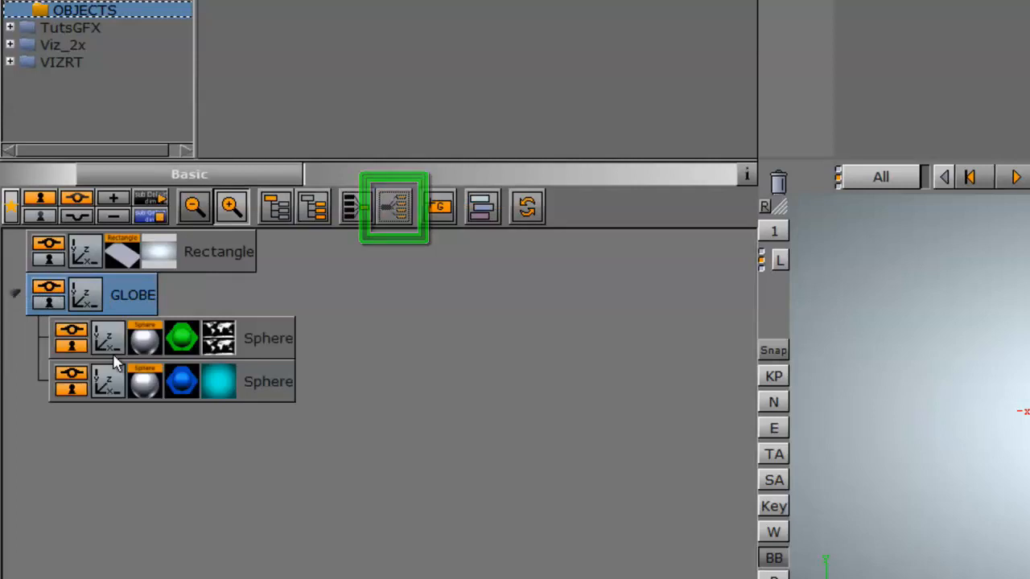
Add the Expert plugin to the blue sphere with Wireframe draw mode and scale the sphere to 2.09.
{"action": "left_click", "coordinate": [12, 207]}
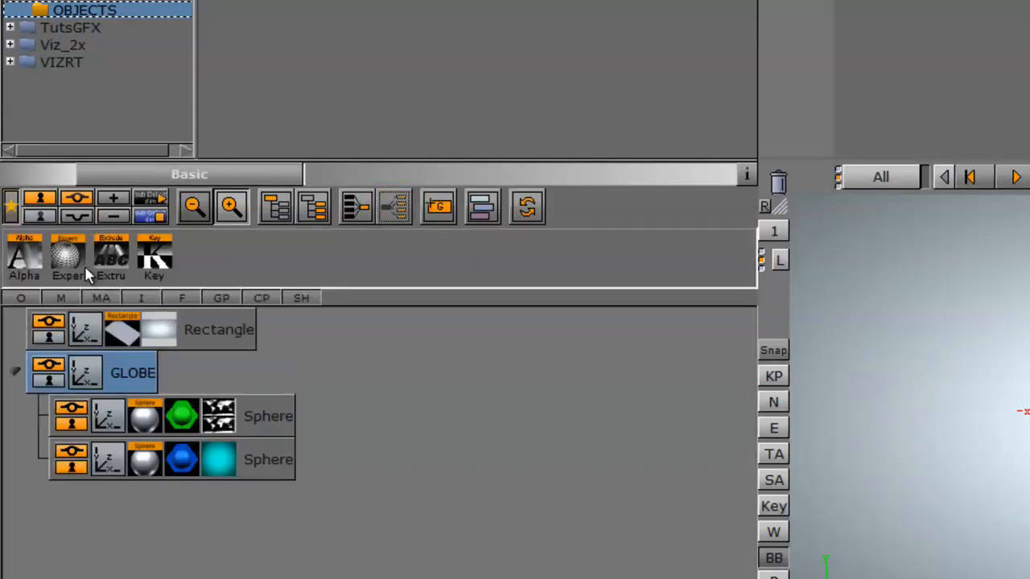
{"action": "left_click_drag", "start_coordinate": [72, 259], "coordinate": [173, 475]}
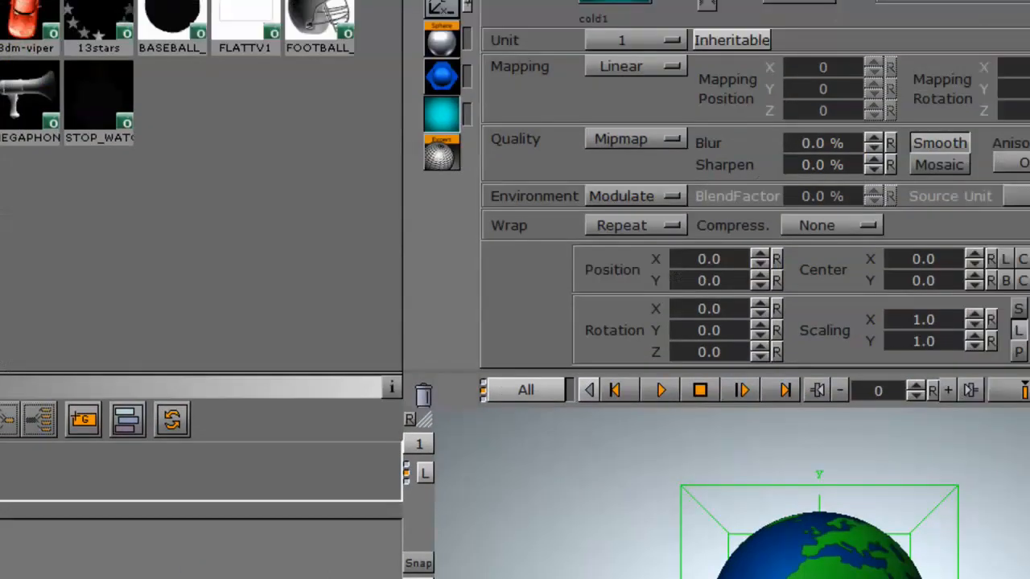
{"action": "left_click", "coordinate": [441, 153]}
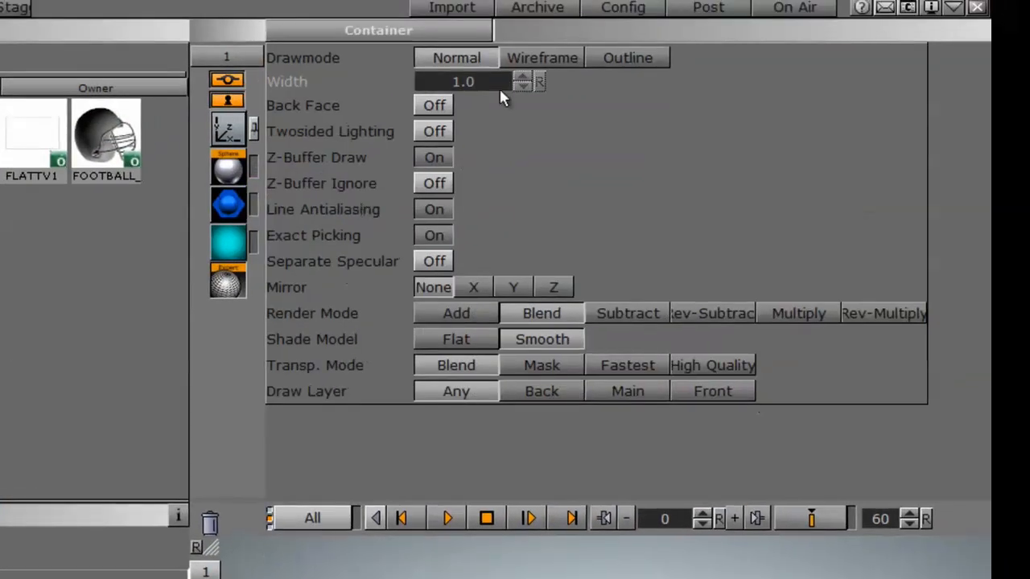
{"action": "left_click", "coordinate": [550, 63]}
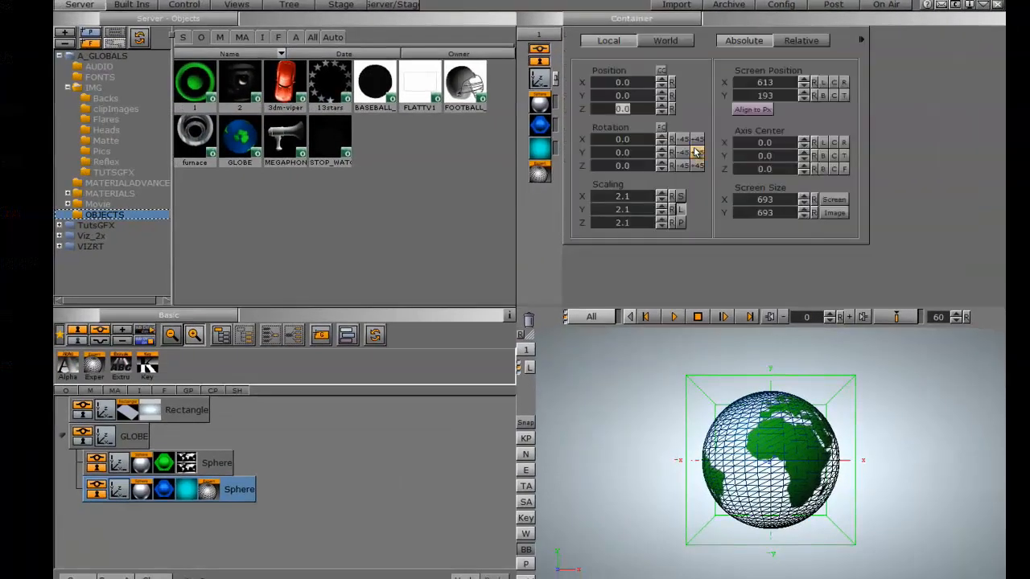
{"action": "left_click", "coordinate": [662, 226]}
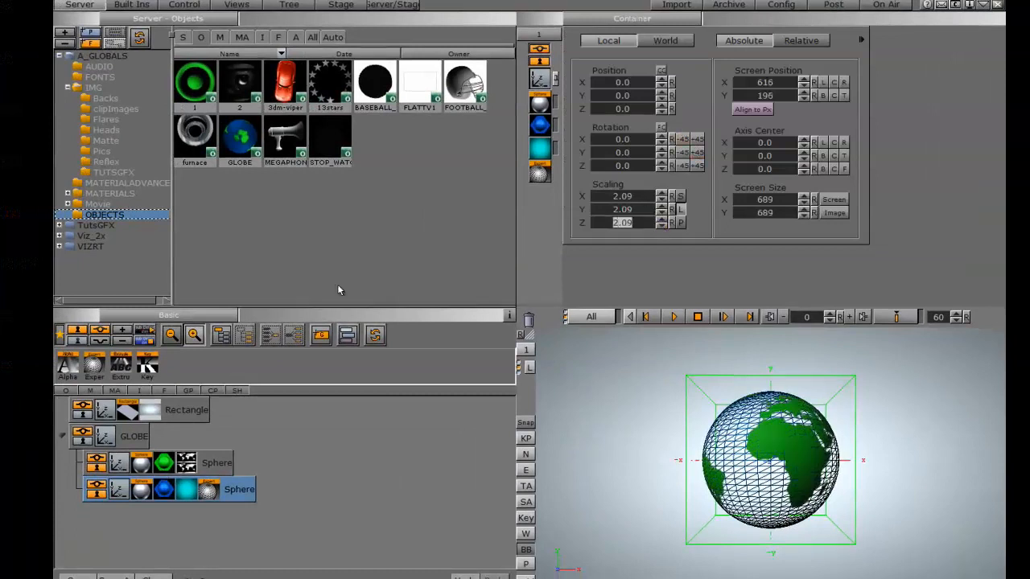
Add the Alpha plugin to the GLOBE container and lower its alpha to make the globe faint.
{"action": "left_click", "coordinate": [135, 438]}
{"action": "left_click_drag", "start_coordinate": [66, 366], "coordinate": [128, 437]}
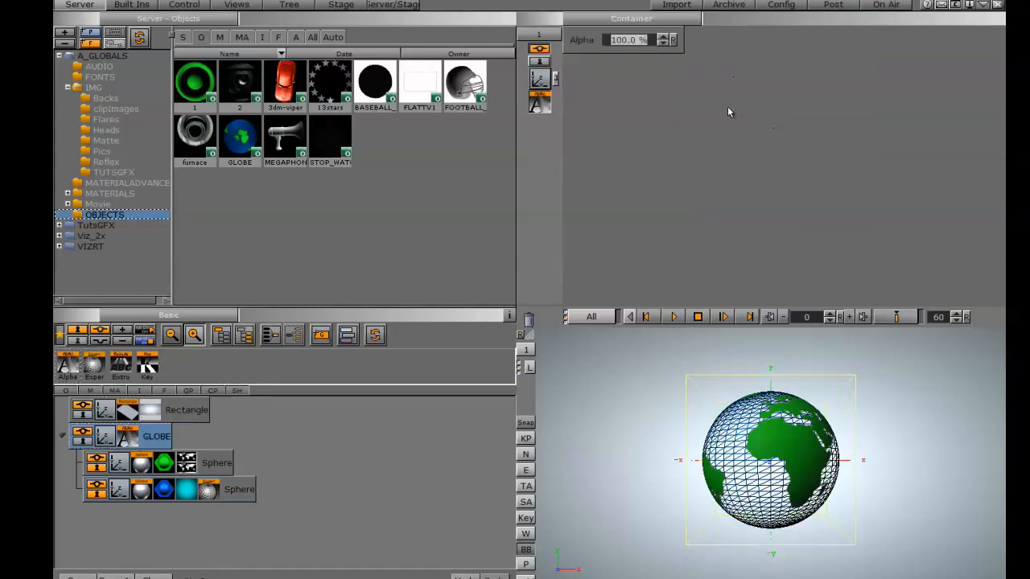
{"action": "left_click_drag", "start_coordinate": [648, 43], "coordinate": [587, 43]}
Move the GLOBE container to X -320 and Z -125 and scale it proportionally to 2.32.
{"action": "left_click", "coordinate": [539, 79]}
{"action": "left_click_drag", "start_coordinate": [613, 83], "coordinate": [600, 82]}
{"action": "left_click_drag", "start_coordinate": [420, 92], "coordinate": [405, 92]}
{"action": "left_click_drag", "start_coordinate": [606, 196], "coordinate": [688, 195]}
{"action": "left_click_drag", "start_coordinate": [605, 83], "coordinate": [622, 198]}
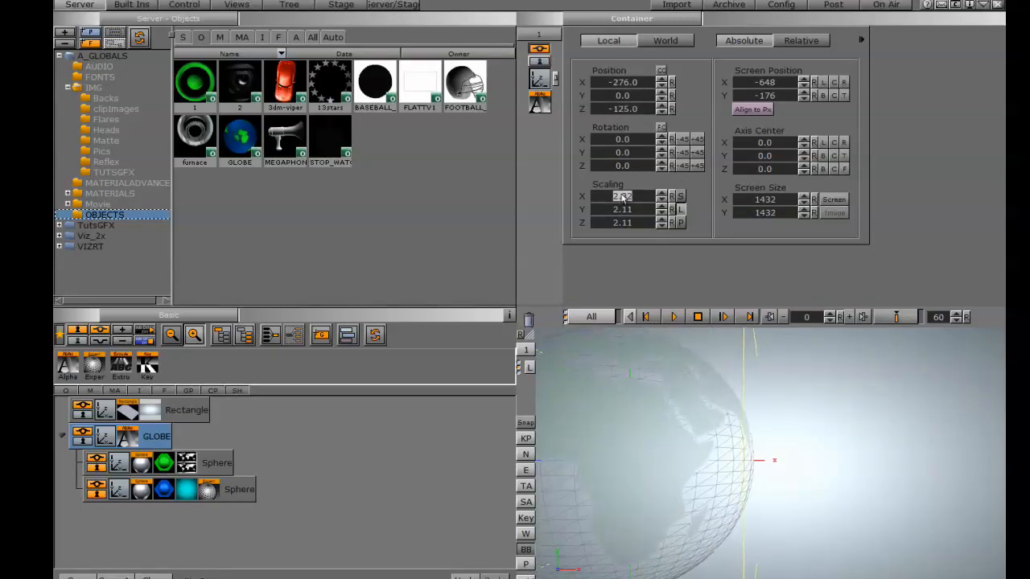
{"action": "left_click_drag", "start_coordinate": [636, 83], "coordinate": [604, 84]}
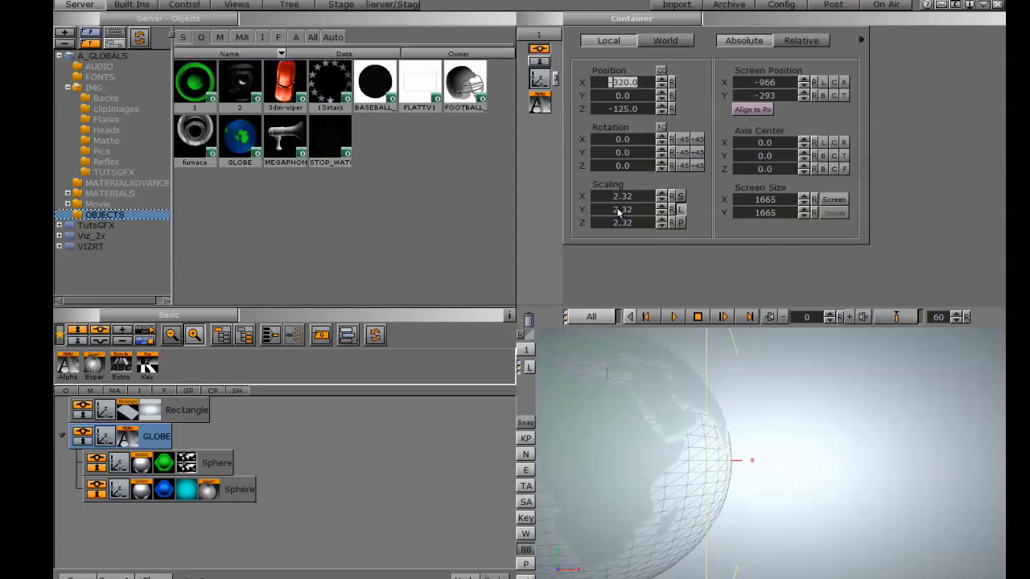
Keyframe the globe's Y rotation from 0 at frame 0 to 360 at frame 60.
{"action": "left_click", "coordinate": [628, 157]}
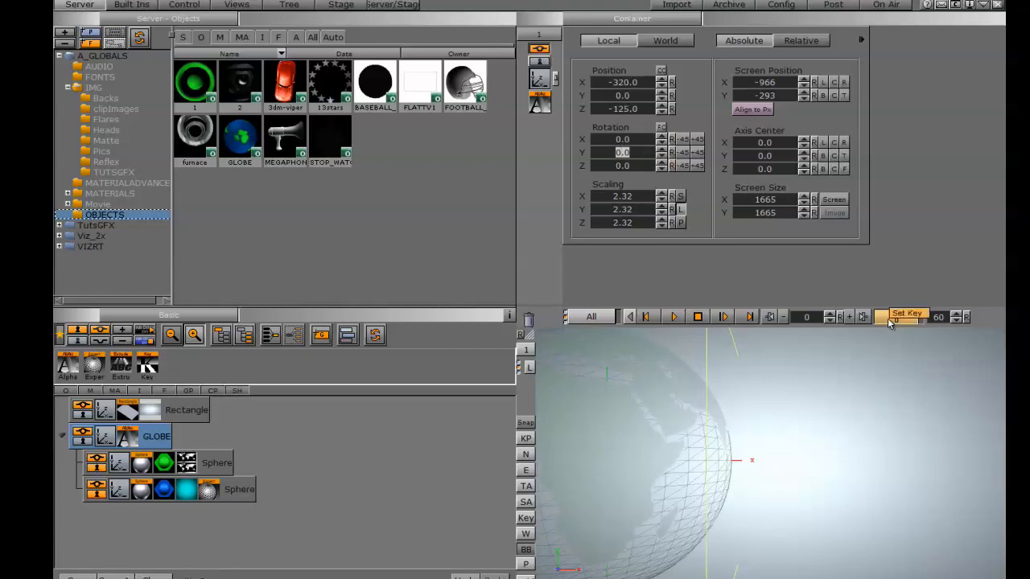
{"action": "left_click_drag", "start_coordinate": [613, 156], "coordinate": [641, 166]}
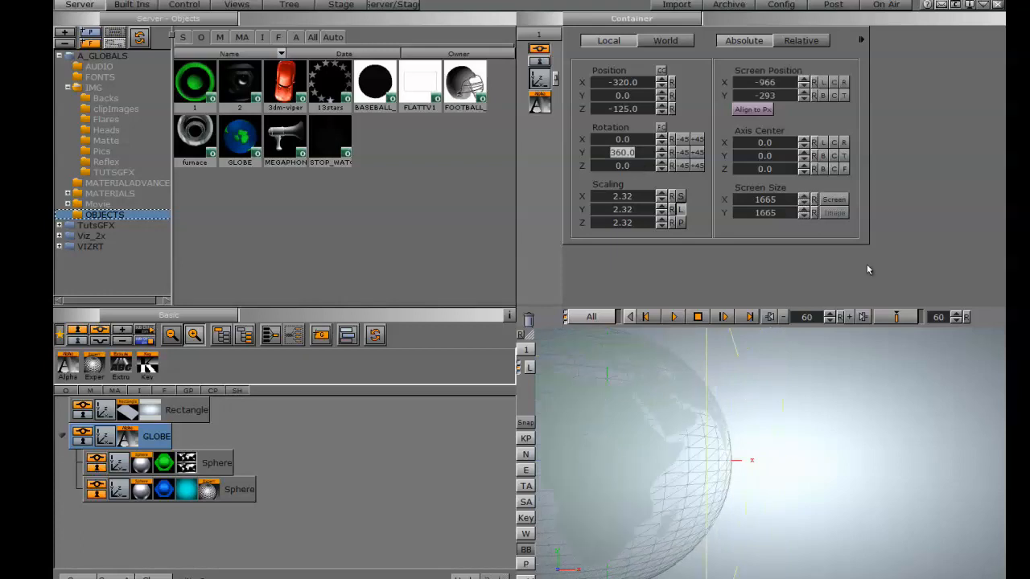
{"action": "left_click", "coordinate": [894, 317]}
Stretch the globe's rotation animation by moving its last keyframe to about 25 seconds (time 1493).
{"action": "left_click", "coordinate": [344, 5]}
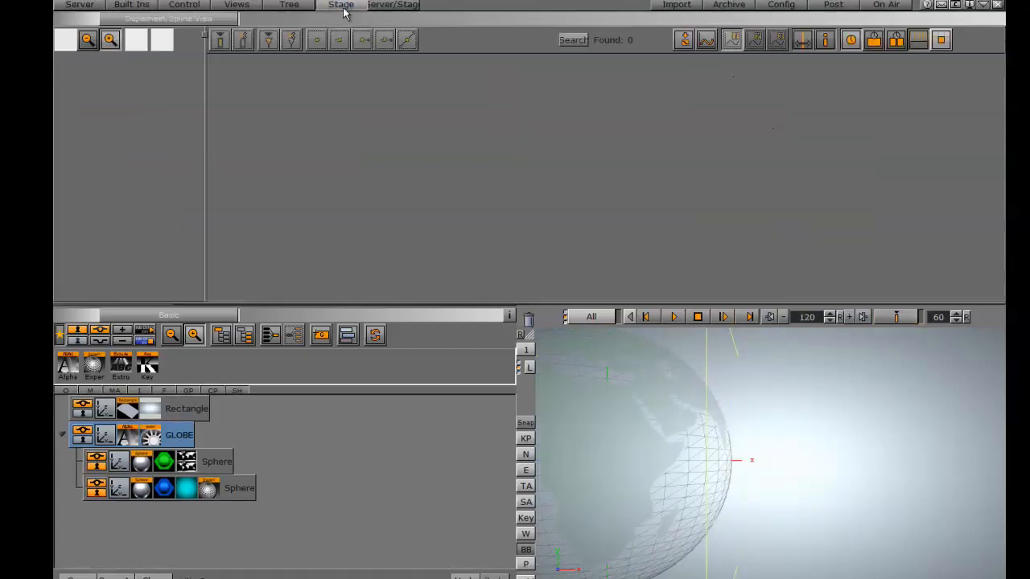
{"action": "left_click_drag", "start_coordinate": [262, 84], "coordinate": [832, 118]}
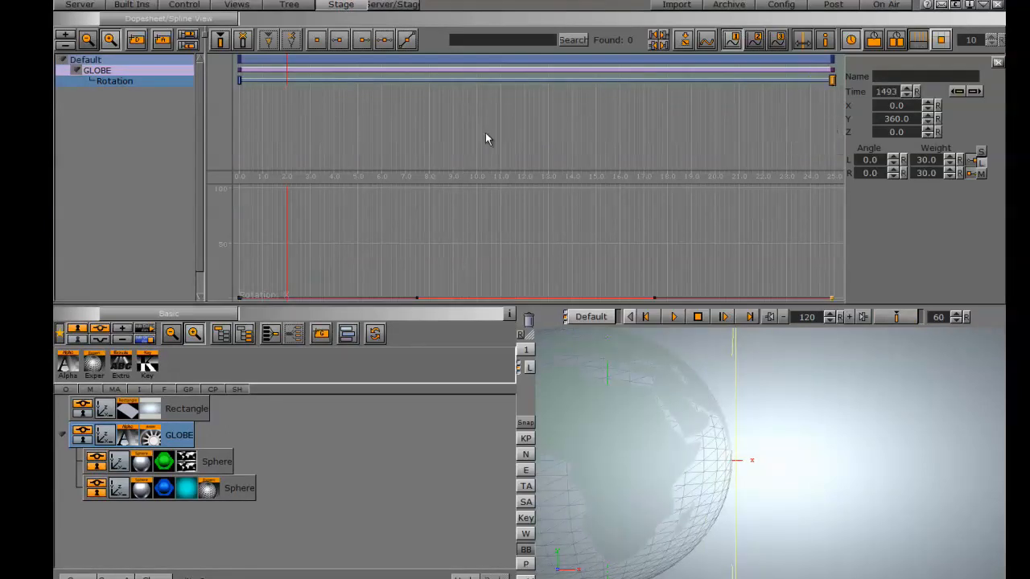
{"action": "left_click", "coordinate": [89, 5]}
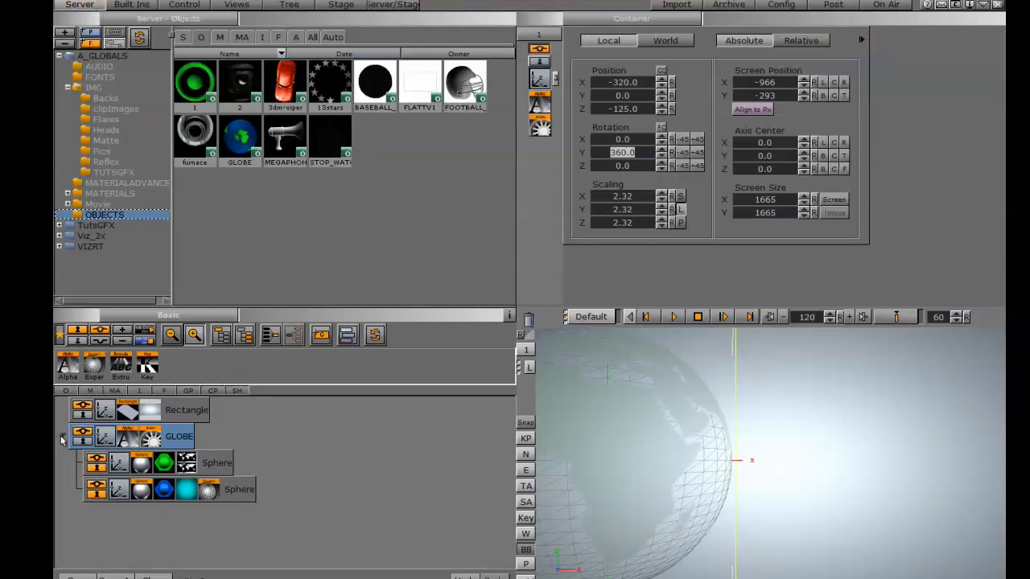
Add a second Rectangle below the collapsed GLOBE container, positioned at X -117 and Z 139 with scaling 1.8.
{"action": "left_click", "coordinate": [62, 439]}
{"action": "left_click", "coordinate": [131, 4]}
{"action": "left_click_drag", "start_coordinate": [196, 190], "coordinate": [98, 490]}
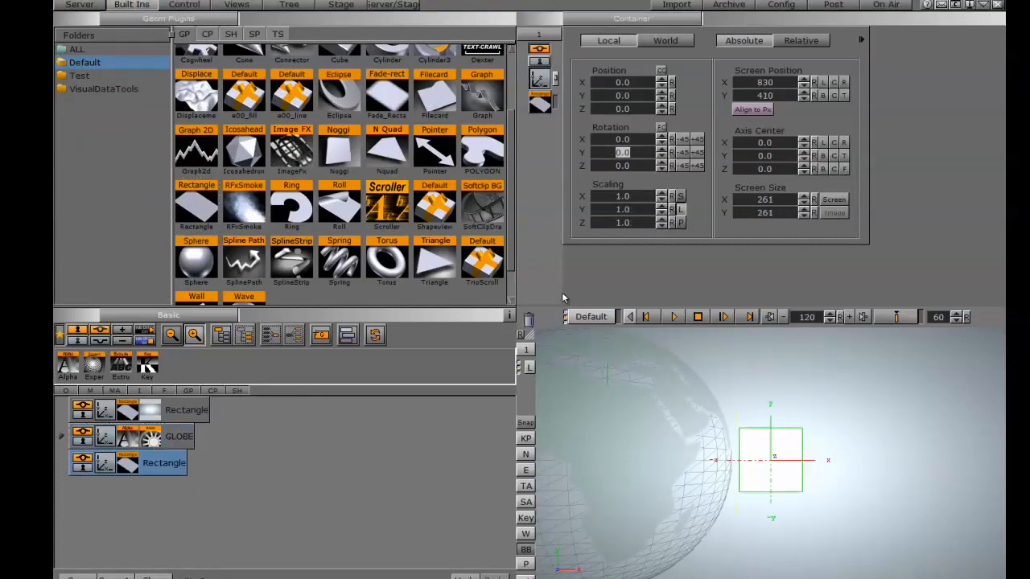
{"action": "left_click_drag", "start_coordinate": [611, 108], "coordinate": [701, 113]}
{"action": "left_click_drag", "start_coordinate": [618, 197], "coordinate": [682, 200]}
{"action": "left_click_drag", "start_coordinate": [629, 82], "coordinate": [549, 80]}
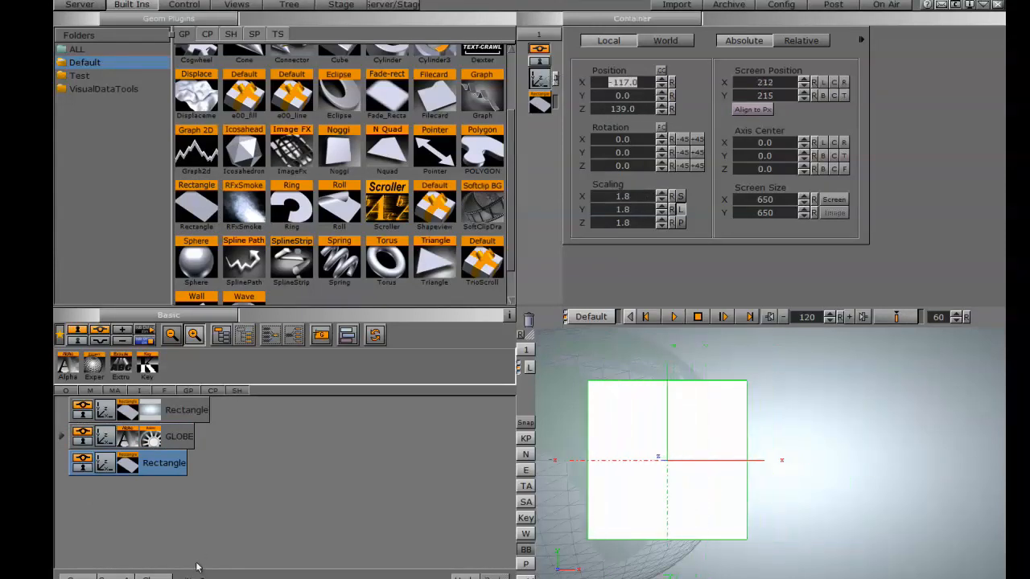
Duplicate the white rectangle with the copy at X 108, and name the original "left" and the copy "right".
{"action": "left_click_drag", "start_coordinate": [173, 469], "coordinate": [99, 494], "text": "ctrl"}
{"action": "left_click_drag", "start_coordinate": [615, 82], "coordinate": [758, 83]}
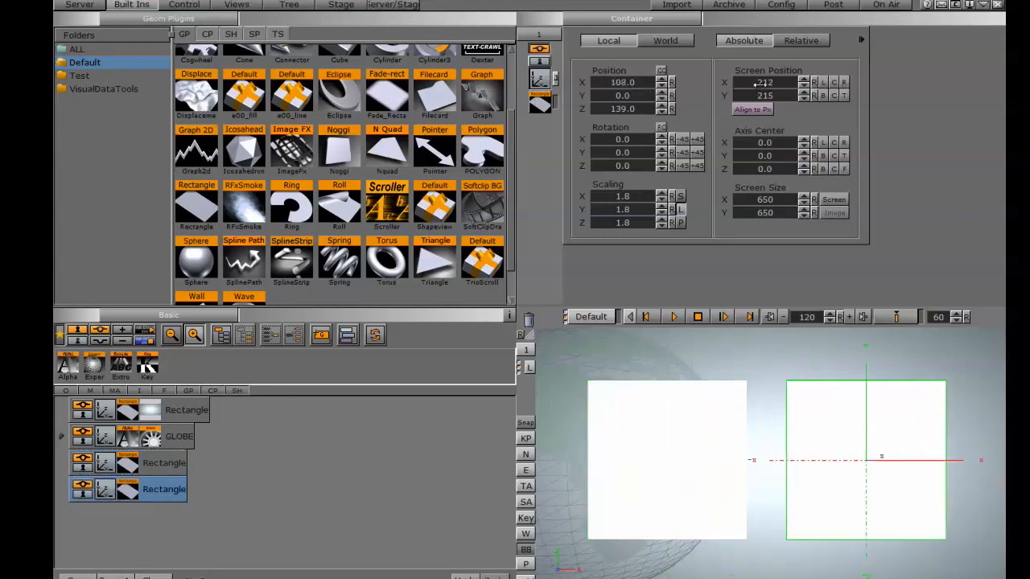
{"action": "double_click", "coordinate": [181, 463]}
{"action": "type", "text": "left"}
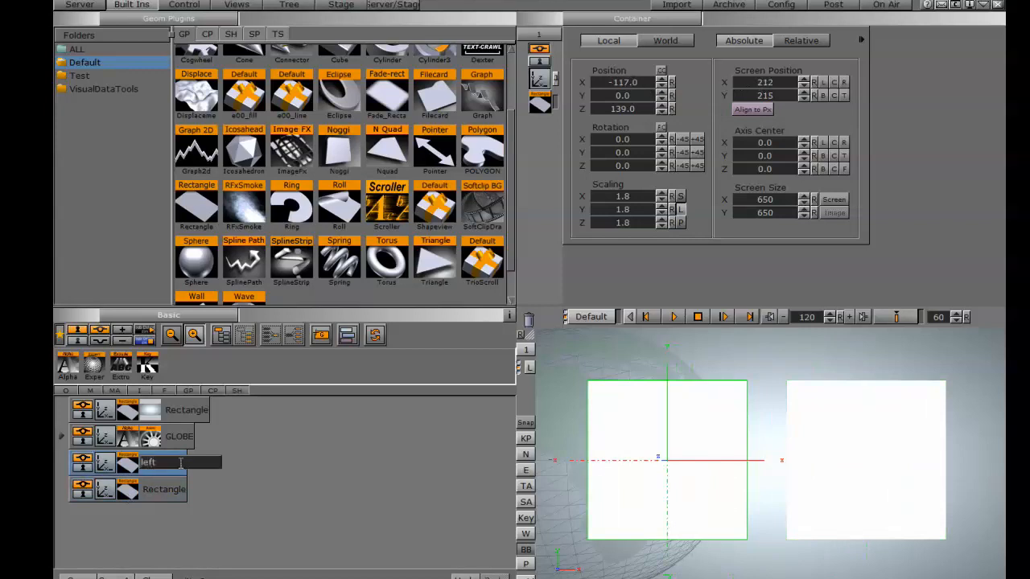
{"action": "key", "text": "Tab"}
{"action": "type", "text": "r"}
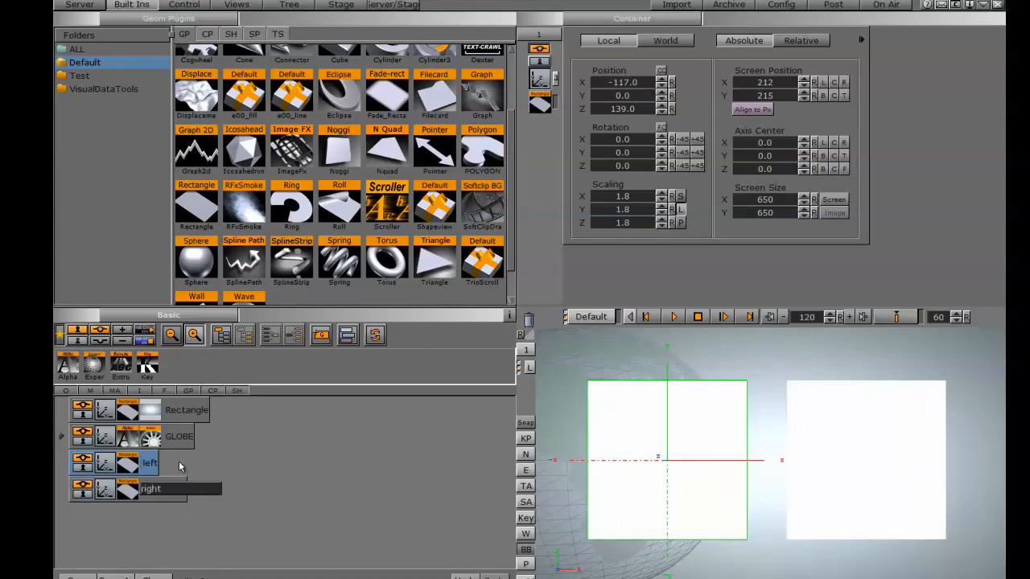
{"action": "key", "text": "Return"}
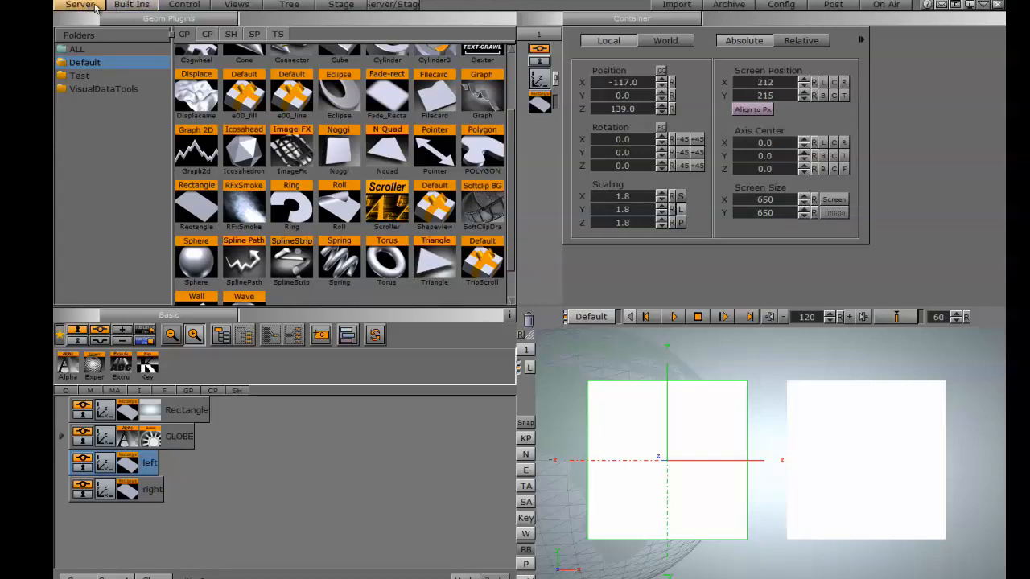
Apply the VIDEO1 texture source to the left rectangle and VIDEO2 to the right rectangle.
{"action": "left_click", "coordinate": [276, 35]}
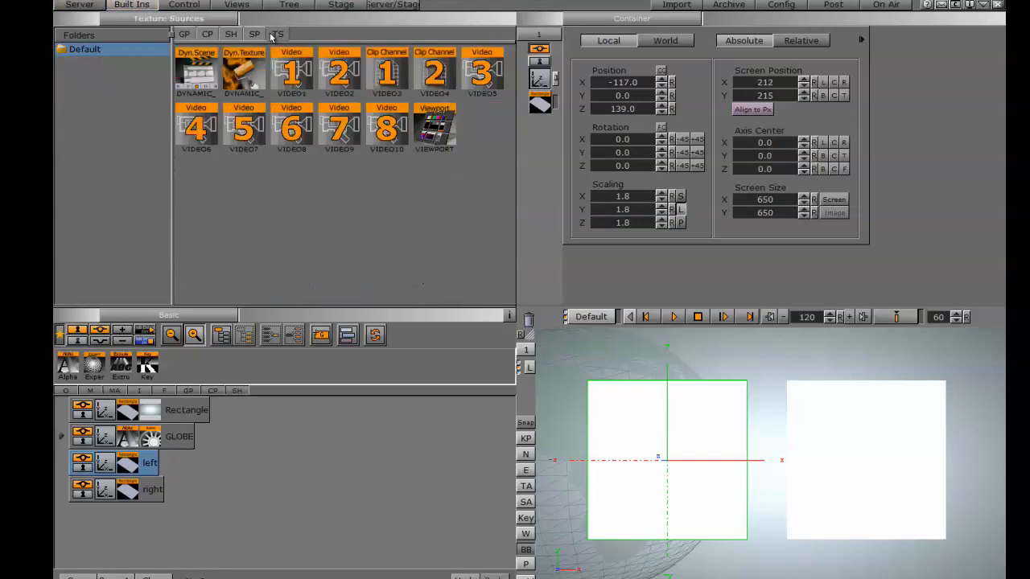
{"action": "left_click_drag", "start_coordinate": [291, 70], "coordinate": [150, 463]}
{"action": "left_click_drag", "start_coordinate": [340, 73], "coordinate": [149, 492]}
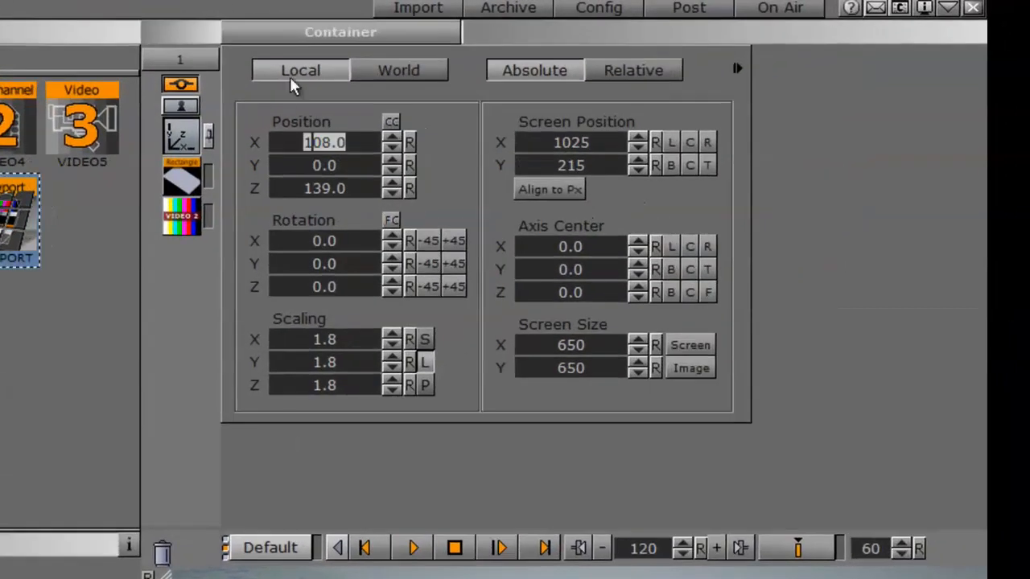
Examine the scene's video settings for the channel and target assigned to VIDEO1 and VIDEO2.
{"action": "left_click", "coordinate": [305, 33]}
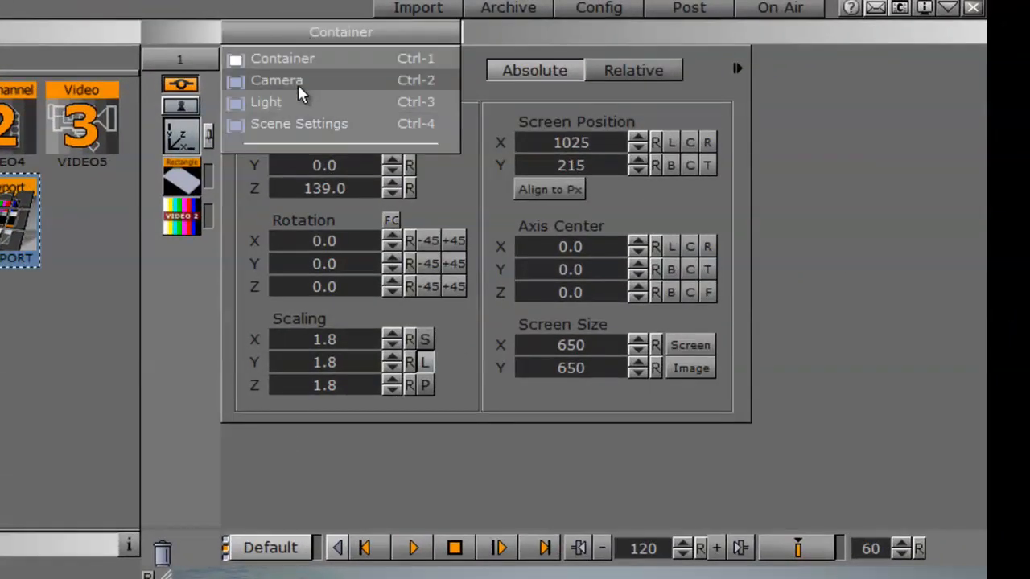
{"action": "left_click", "coordinate": [290, 125]}
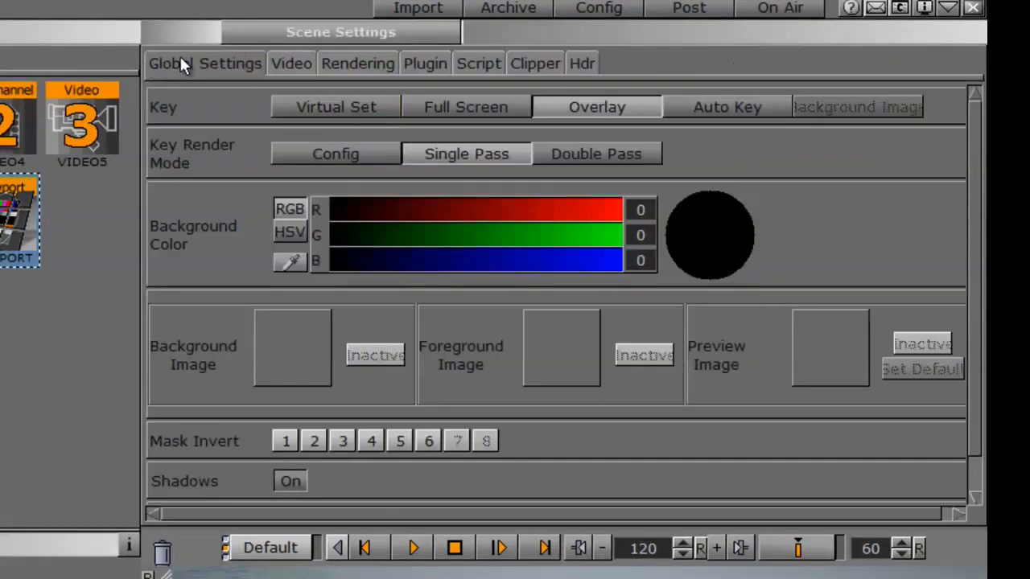
{"action": "left_click", "coordinate": [289, 65]}
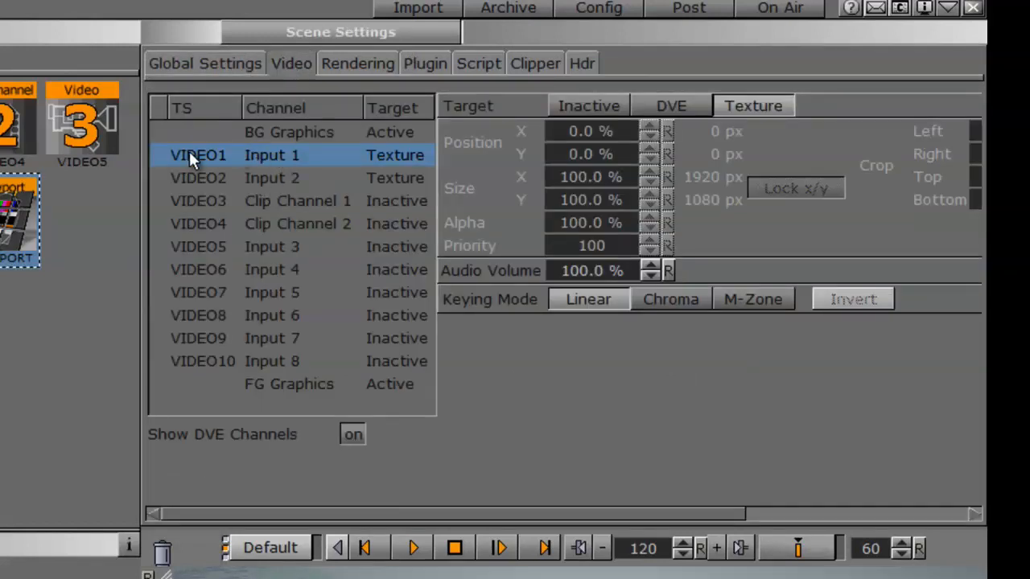
{"action": "left_click", "coordinate": [281, 178]}
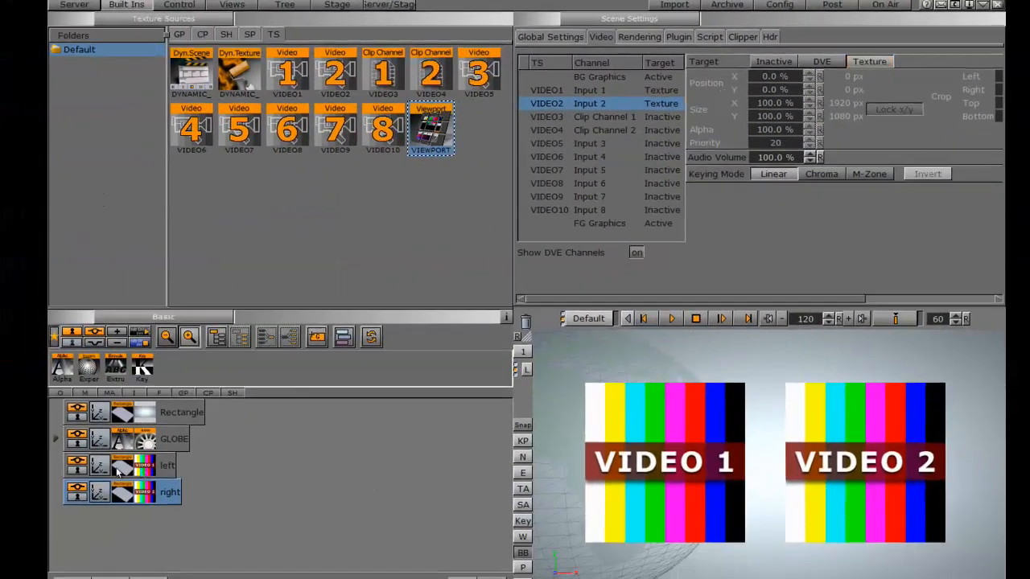
Rotate the left rectangle to 23 and the right rectangle to -27 around the Y axis.
{"action": "left_click", "coordinate": [142, 471]}
{"action": "mouse_move", "coordinate": [620, 156]}
{"action": "left_mouse_down"}
{"action": "mouse_move", "coordinate": [637, 159]}
{"action": "mouse_move", "coordinate": [610, 161]}
{"action": "left_mouse_up"}
{"action": "left_click", "coordinate": [100, 489]}
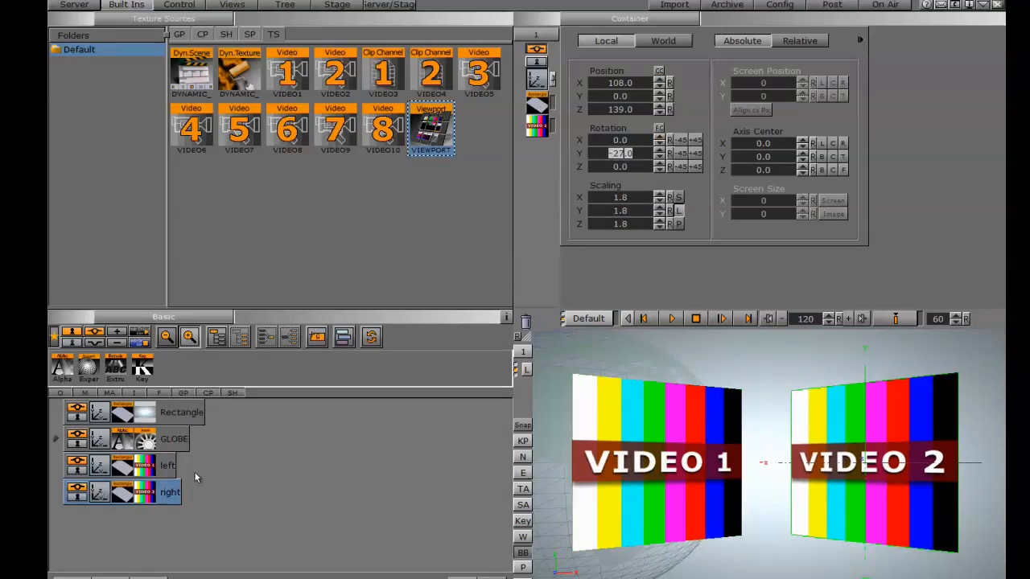
Duplicate the left rectangle, replacing the copy's video texture with the Extrude plugin and the REFLECT3a image from the Reflex folder.
{"action": "left_click_drag", "start_coordinate": [170, 467], "coordinate": [148, 481], "text": "ctrl"}
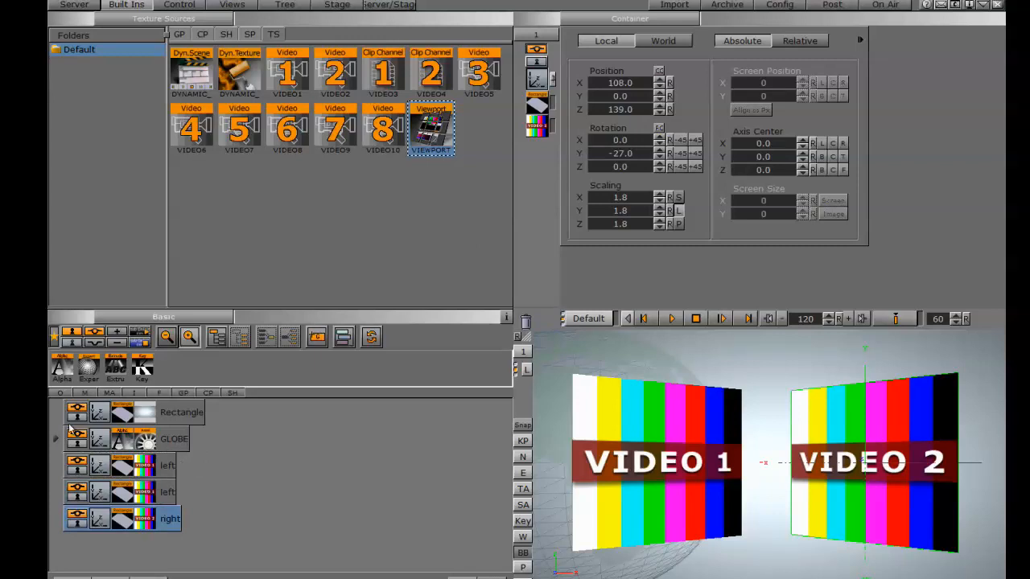
{"action": "left_click_drag", "start_coordinate": [115, 368], "coordinate": [173, 492]}
{"action": "left_click_drag", "start_coordinate": [590, 292], "coordinate": [579, 318]}
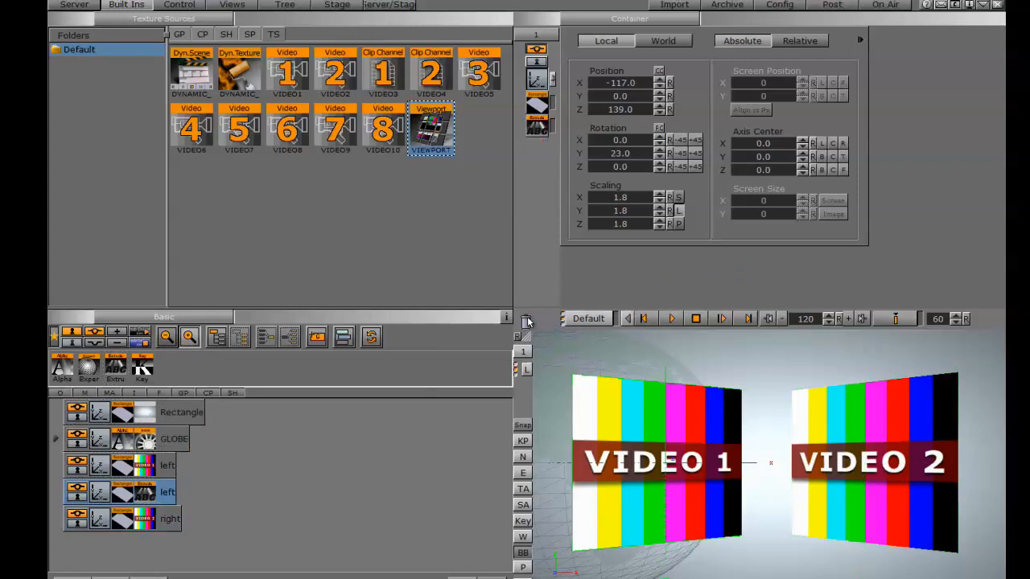
{"action": "left_click", "coordinate": [74, 4]}
{"action": "left_click", "coordinate": [100, 162]}
{"action": "left_click_drag", "start_coordinate": [235, 144], "coordinate": [133, 494]}
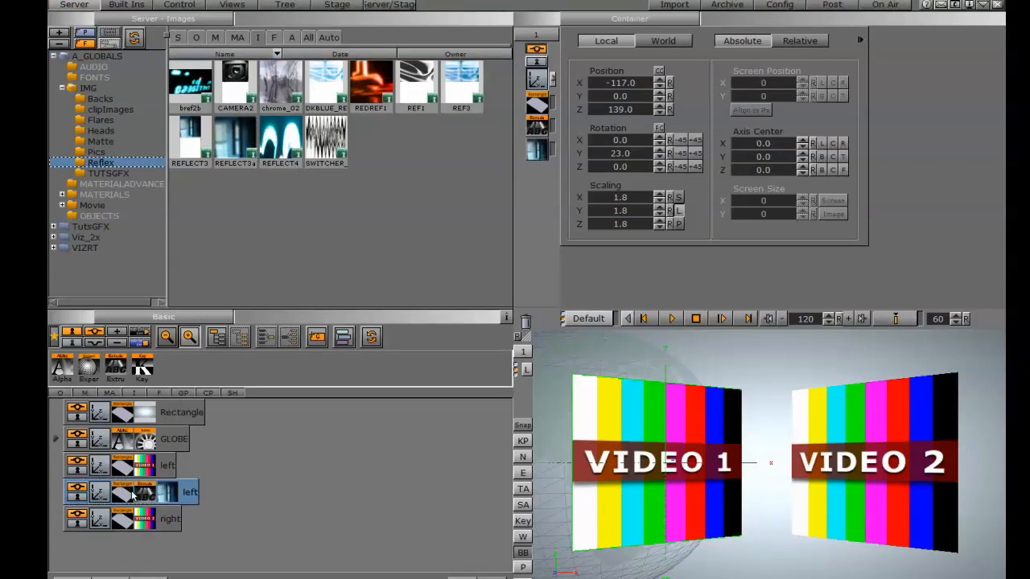
Give the left copy's extrusion the raised stepped bevel shape, with extrusion depth 21.7 and bevel size 4.2.
{"action": "left_click", "coordinate": [536, 80]}
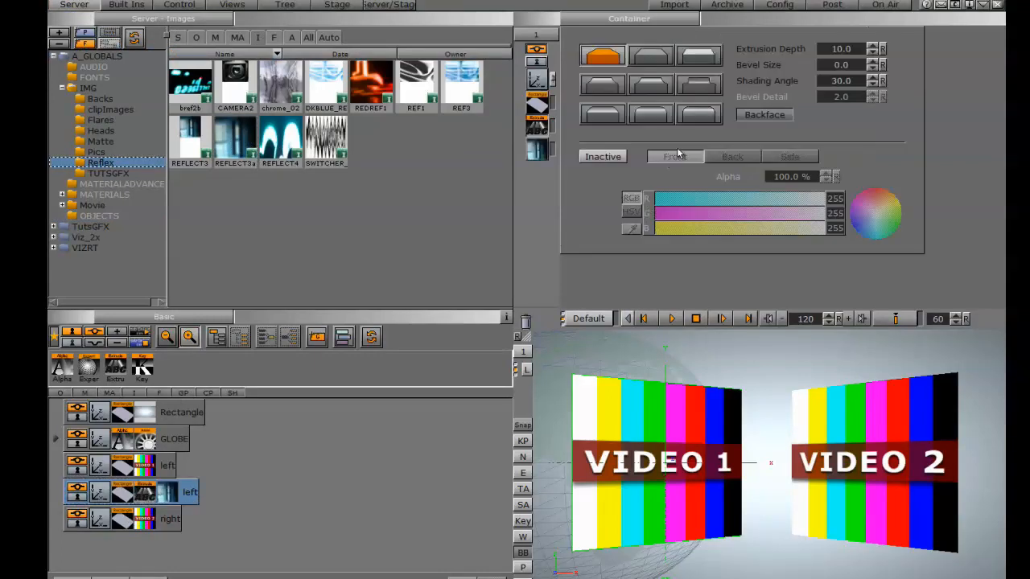
{"action": "left_click", "coordinate": [699, 85]}
{"action": "left_click_drag", "start_coordinate": [834, 53], "coordinate": [855, 80]}
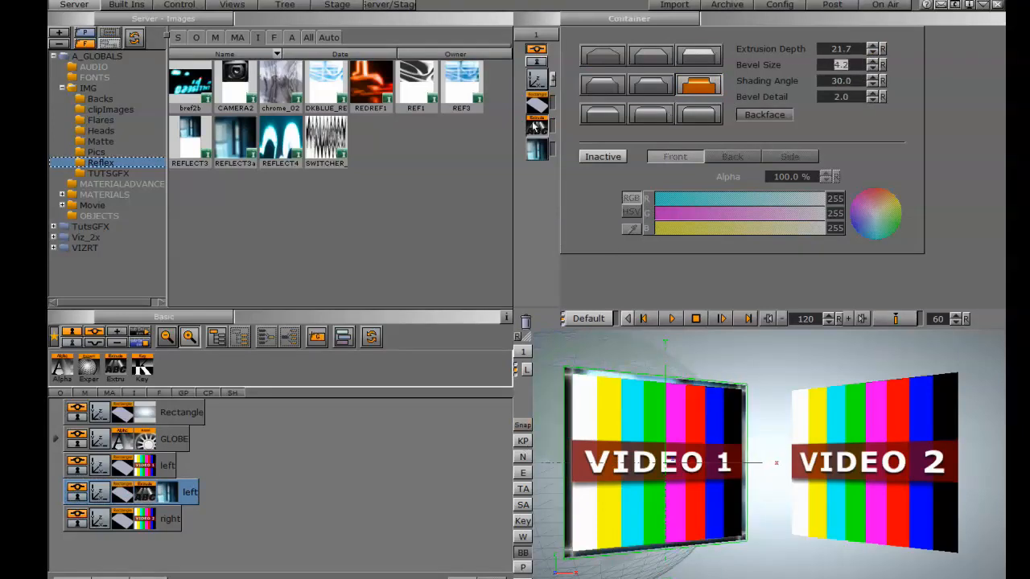
Set the mapping of the left frame's REFLECT3a image to Reflection.
{"action": "left_click", "coordinate": [537, 150]}
{"action": "left_click", "coordinate": [652, 119]}
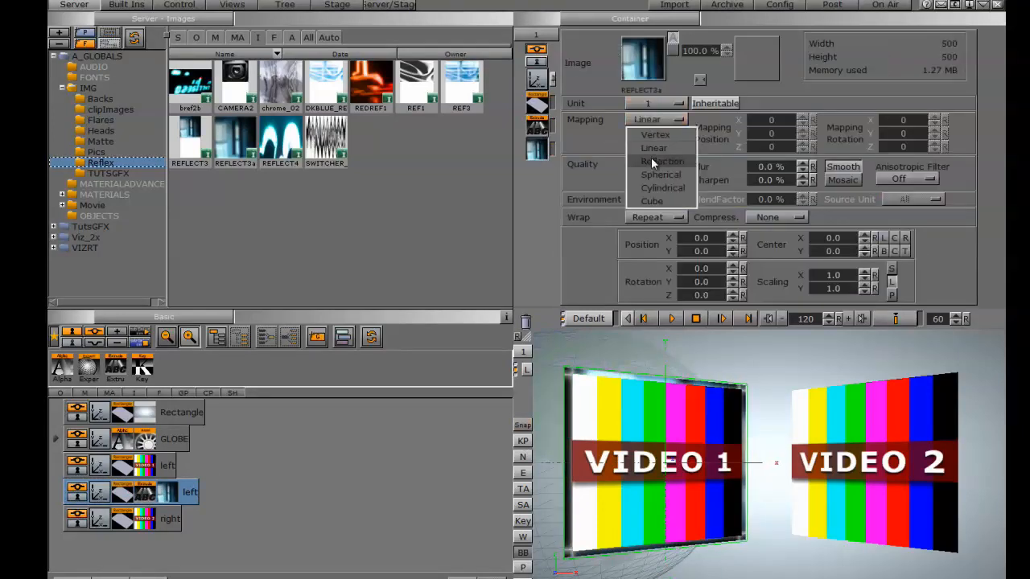
{"action": "left_click", "coordinate": [651, 159]}
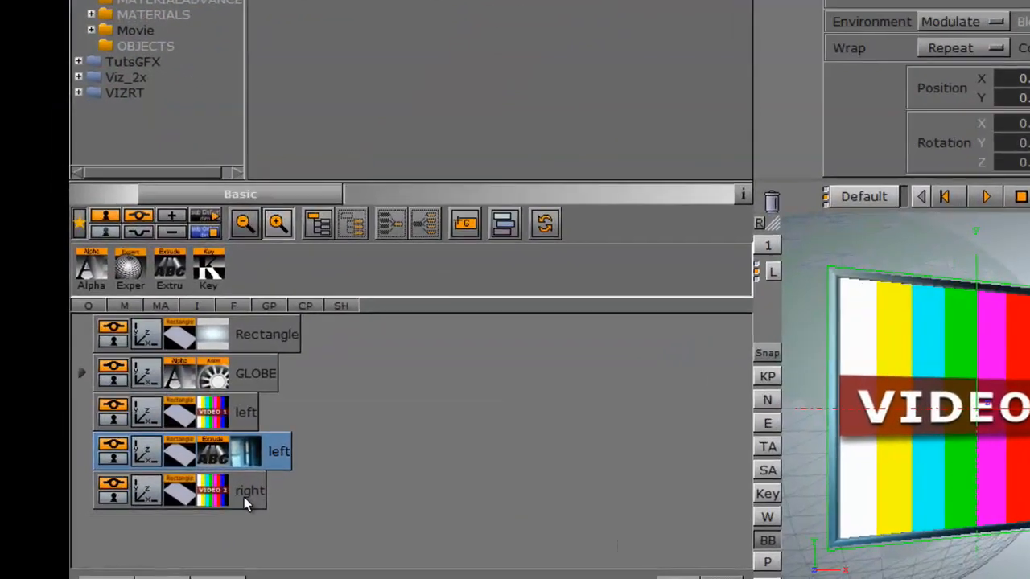
Duplicate the right rectangle, remove the copy's video texture, and copy the left frame's Extrude plugin and REFLECT3a image onto it.
{"action": "left_click_drag", "start_coordinate": [168, 527], "coordinate": [147, 550], "text": "ctrl"}
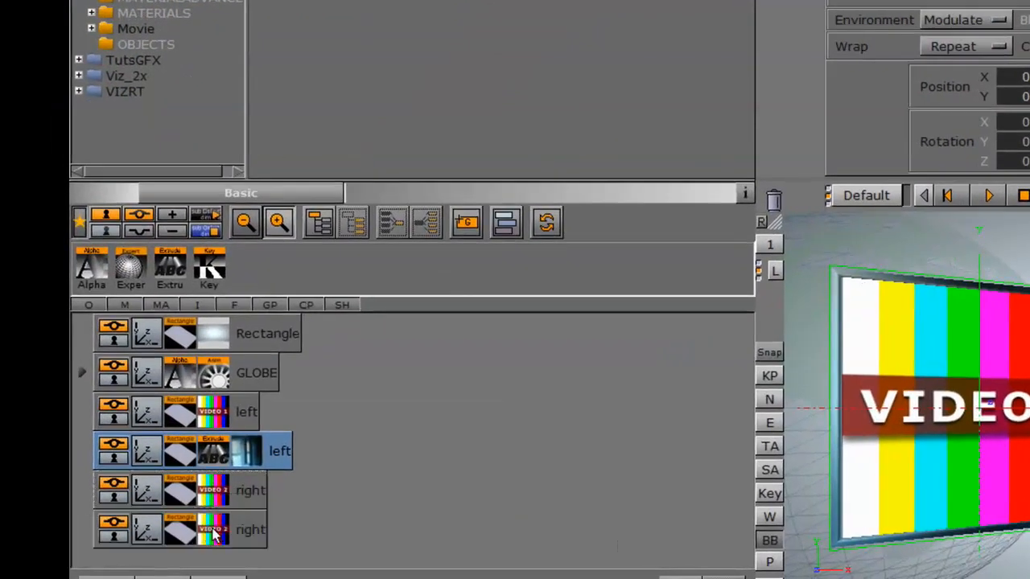
{"action": "left_click_drag", "start_coordinate": [201, 539], "coordinate": [774, 204]}
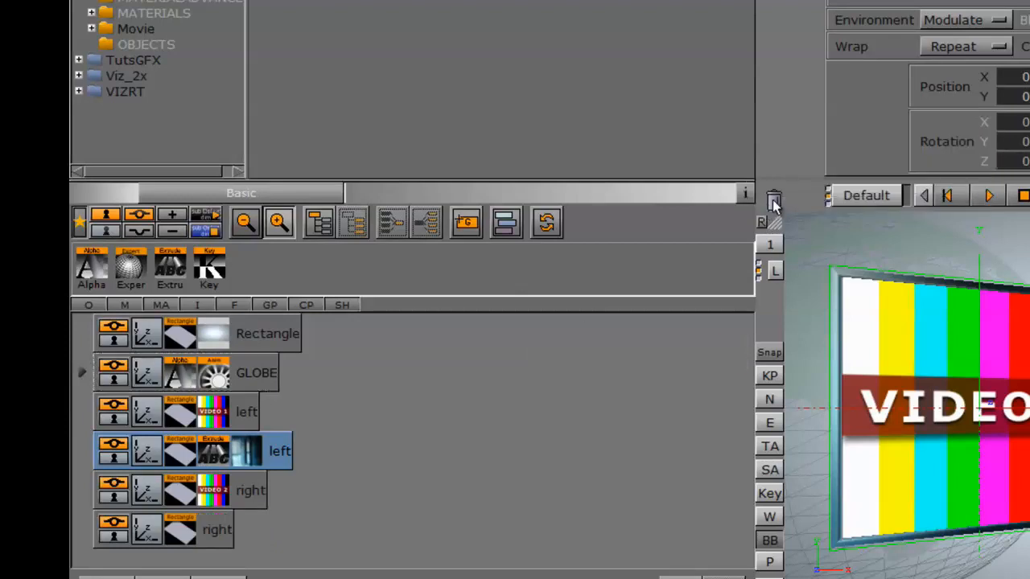
{"action": "left_click_drag", "start_coordinate": [218, 447], "coordinate": [203, 537]}
{"action": "left_click_drag", "start_coordinate": [251, 463], "coordinate": [237, 539]}
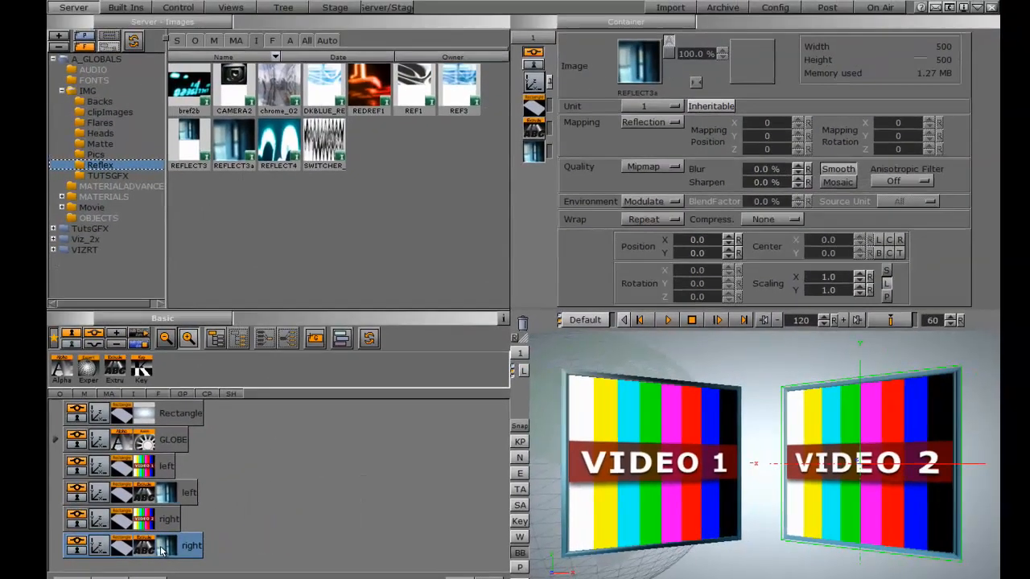
Delete all left and right containers and add a new Rectangle geometry below the GLOBE container.
{"action": "left_click", "coordinate": [167, 471], "text": "shift"}
{"action": "left_click_drag", "start_coordinate": [166, 470], "coordinate": [524, 325]}
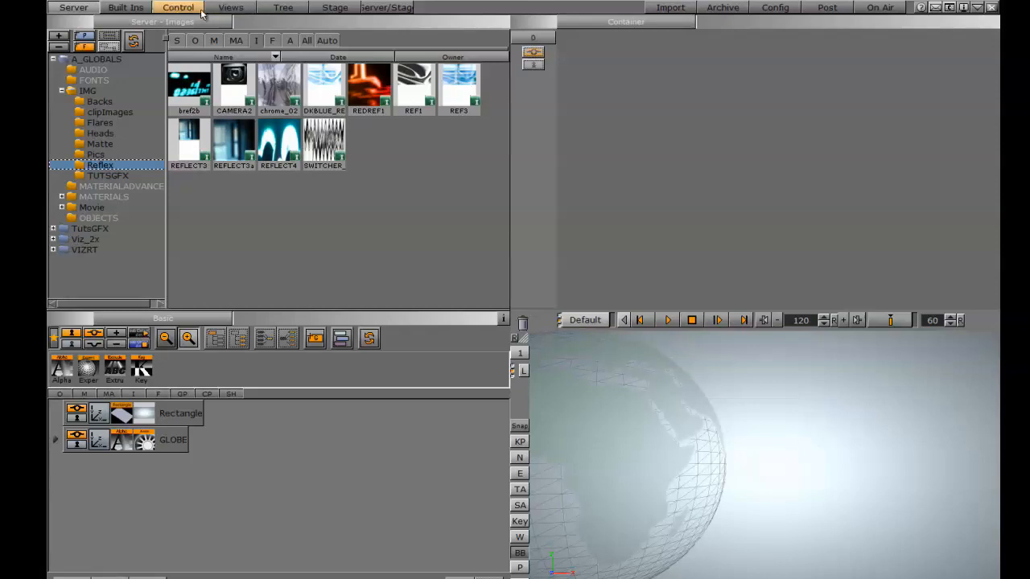
{"action": "left_click", "coordinate": [126, 8]}
{"action": "left_click", "coordinate": [178, 37]}
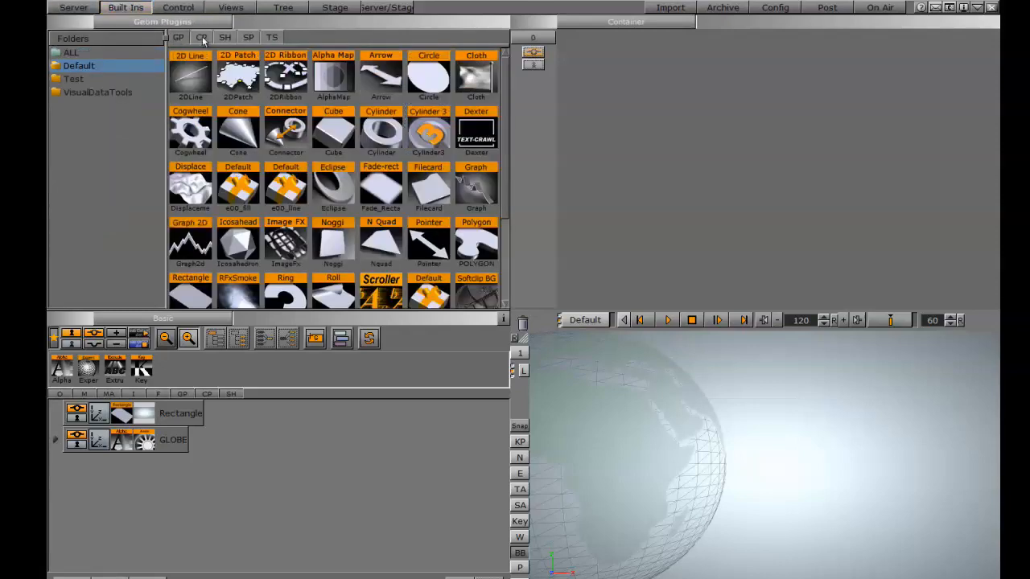
{"action": "left_click_drag", "start_coordinate": [193, 291], "coordinate": [109, 507]}
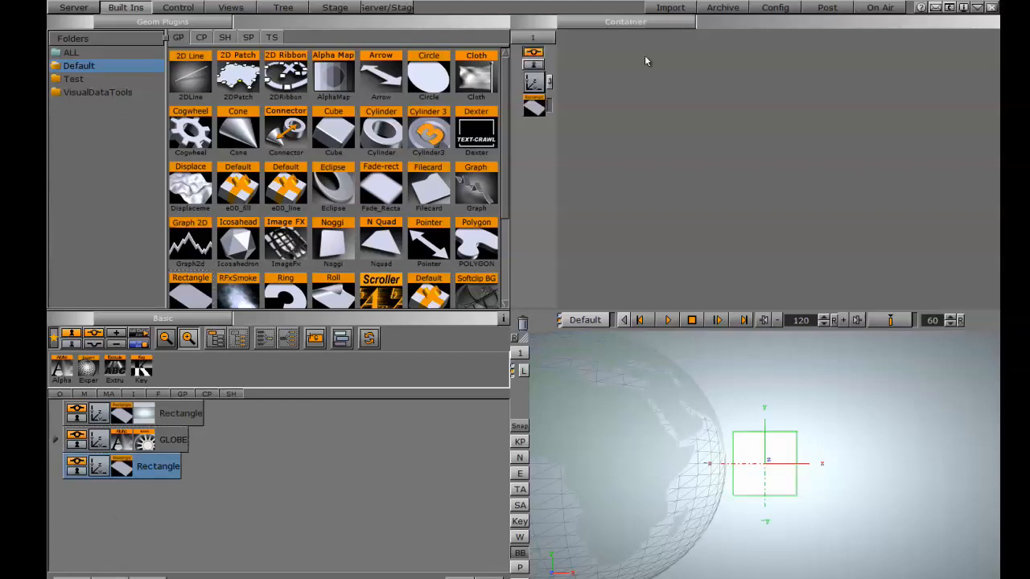
Place the new Rectangle at X -108 and Z 154 with scaling 1.78, and duplicate it with the copy at X 114.
{"action": "left_click", "coordinate": [533, 86]}
{"action": "left_click_drag", "start_coordinate": [607, 116], "coordinate": [708, 125]}
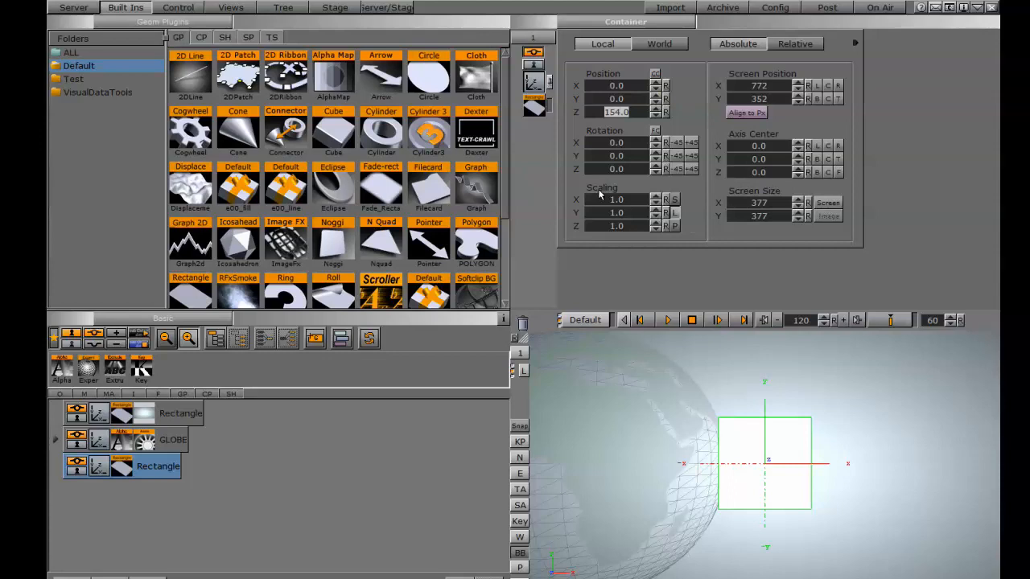
{"action": "left_click_drag", "start_coordinate": [603, 201], "coordinate": [656, 205]}
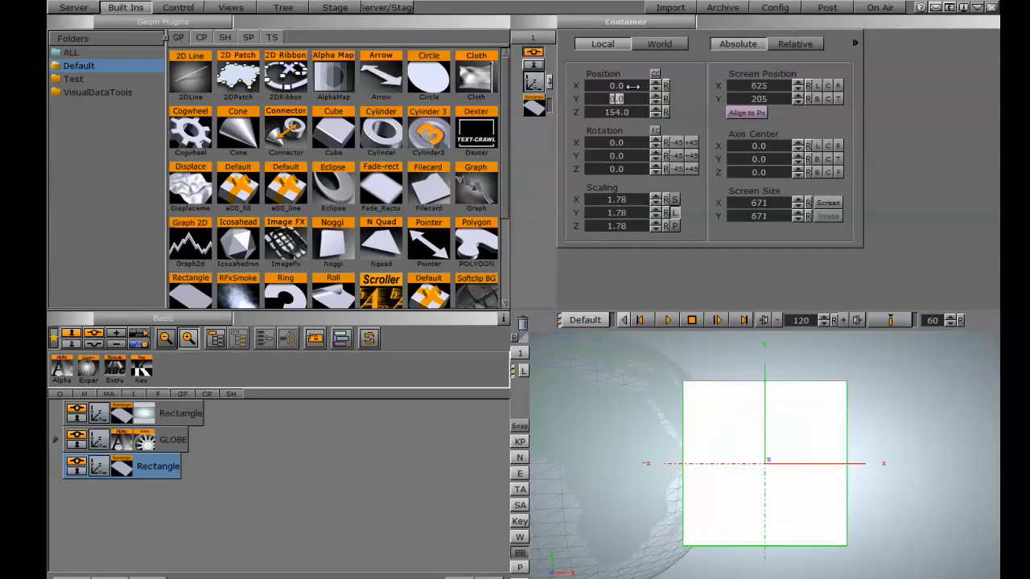
{"action": "left_click_drag", "start_coordinate": [616, 86], "coordinate": [561, 84]}
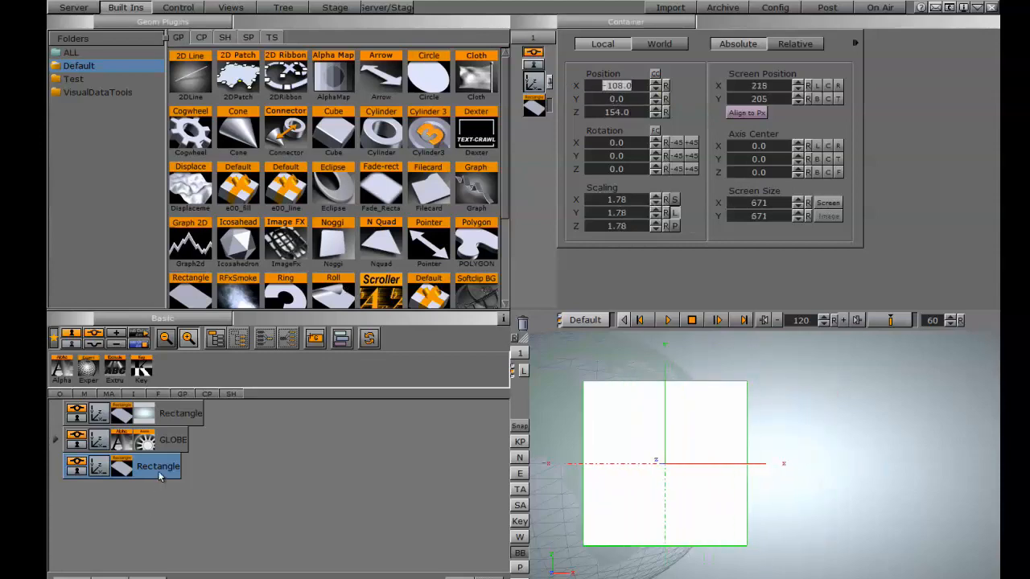
{"action": "left_click_drag", "start_coordinate": [158, 476], "coordinate": [143, 505], "text": "ctrl"}
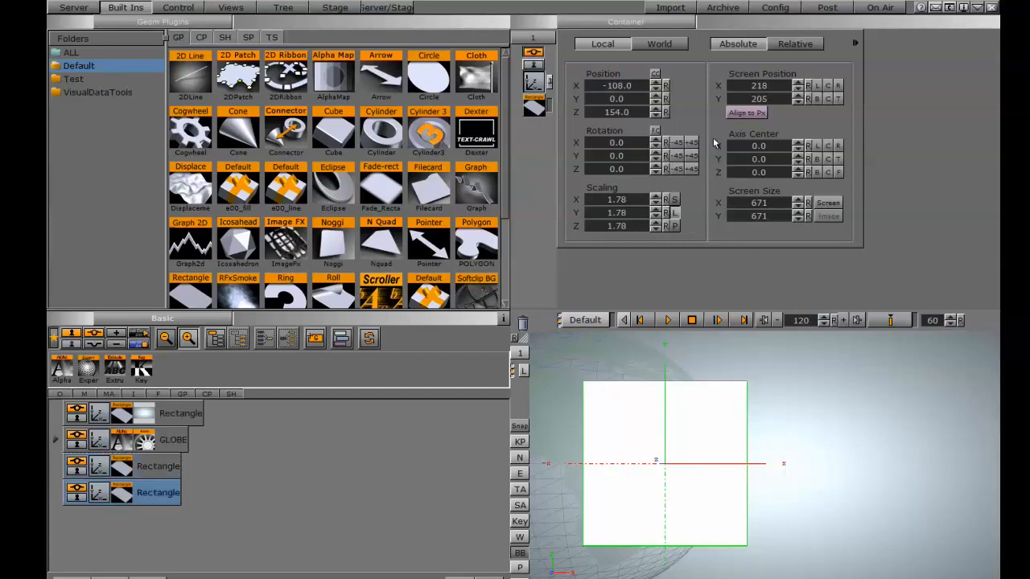
{"action": "left_click_drag", "start_coordinate": [600, 87], "coordinate": [746, 98]}
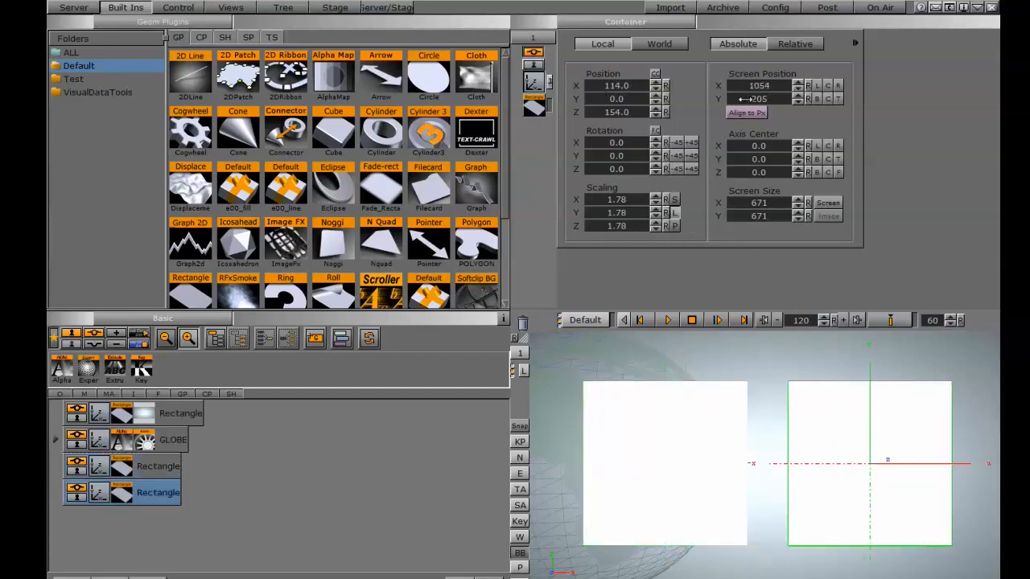
Apply the Mask Source plugin to both white rectangles and Mask Target to the background Rectangle and GLOBE, and check the key signal.
{"action": "left_click", "coordinate": [202, 38]}
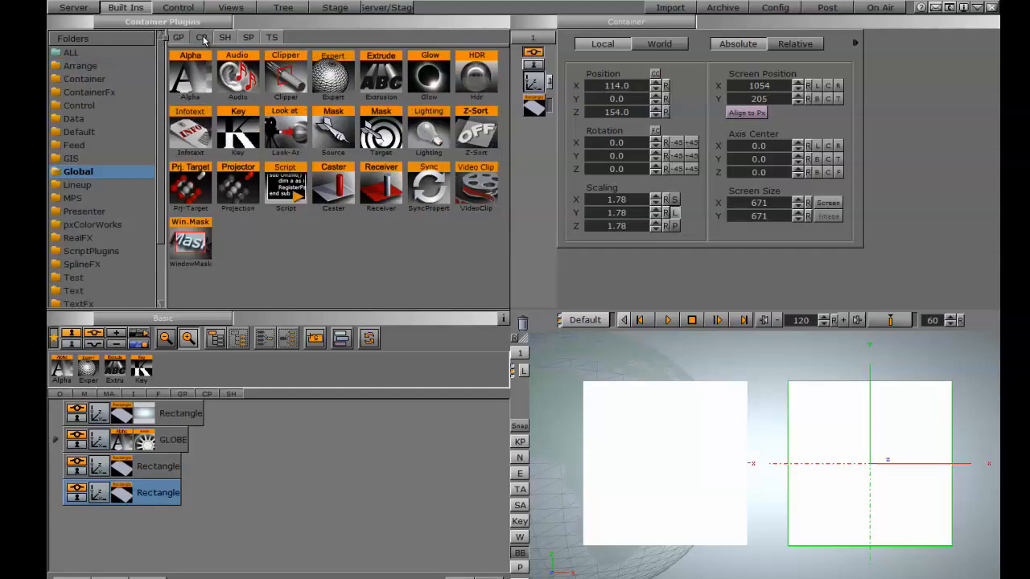
{"action": "left_click_drag", "start_coordinate": [334, 129], "coordinate": [183, 449]}
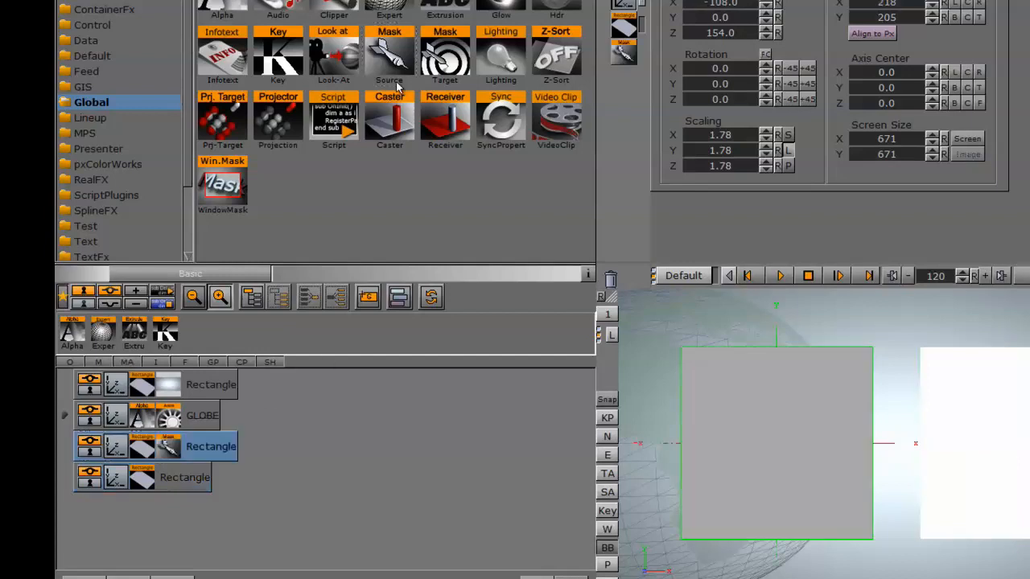
{"action": "left_click_drag", "start_coordinate": [394, 62], "coordinate": [182, 478]}
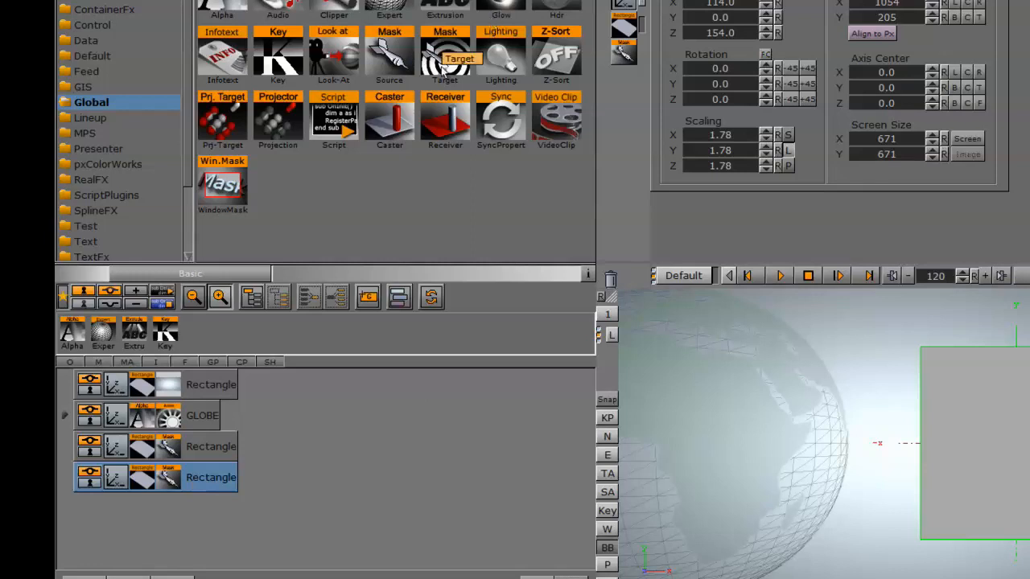
{"action": "left_click_drag", "start_coordinate": [445, 64], "coordinate": [282, 377]}
{"action": "left_click_drag", "start_coordinate": [441, 57], "coordinate": [209, 406]}
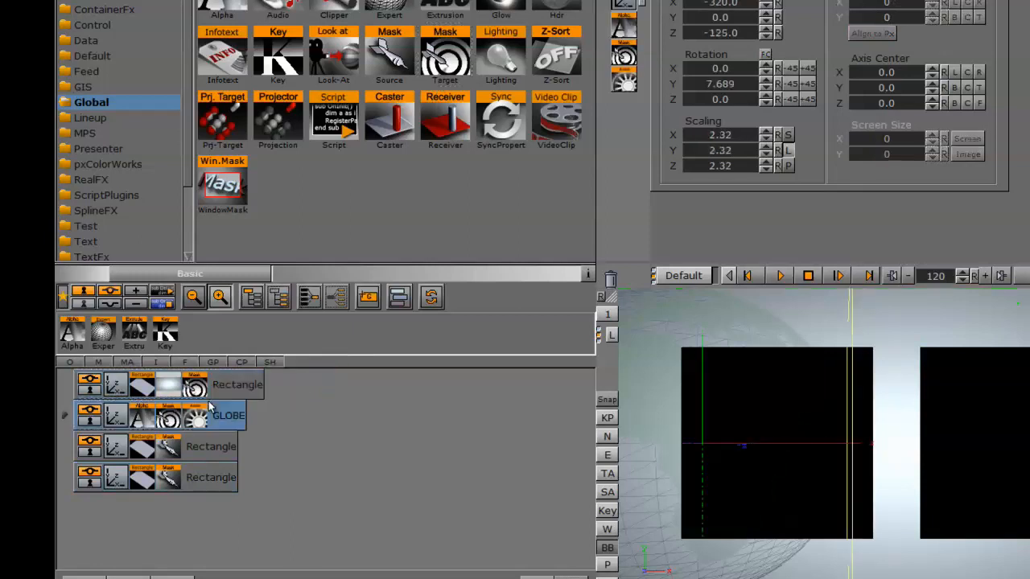
{"action": "left_click", "coordinate": [608, 512]}
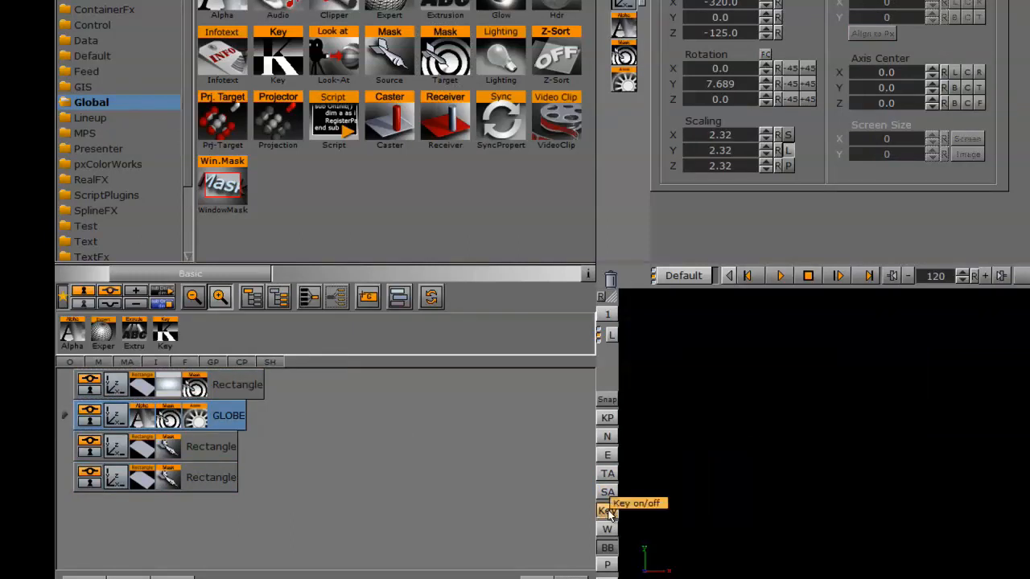
{"action": "left_click", "coordinate": [607, 512]}
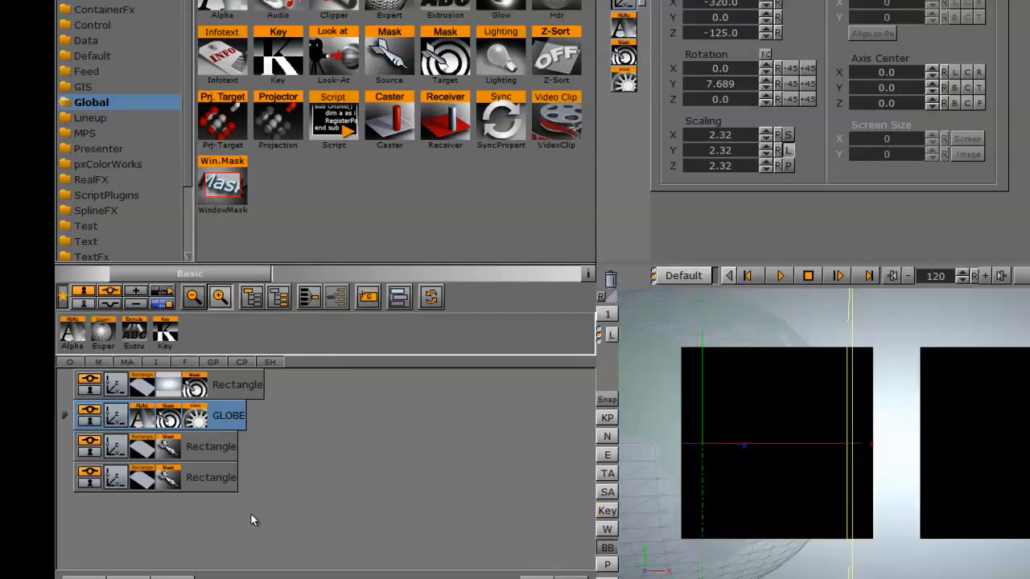
Group all four containers under a new parent, add the Key plugin to it, and check the key signal.
{"action": "left_click", "coordinate": [217, 478]}
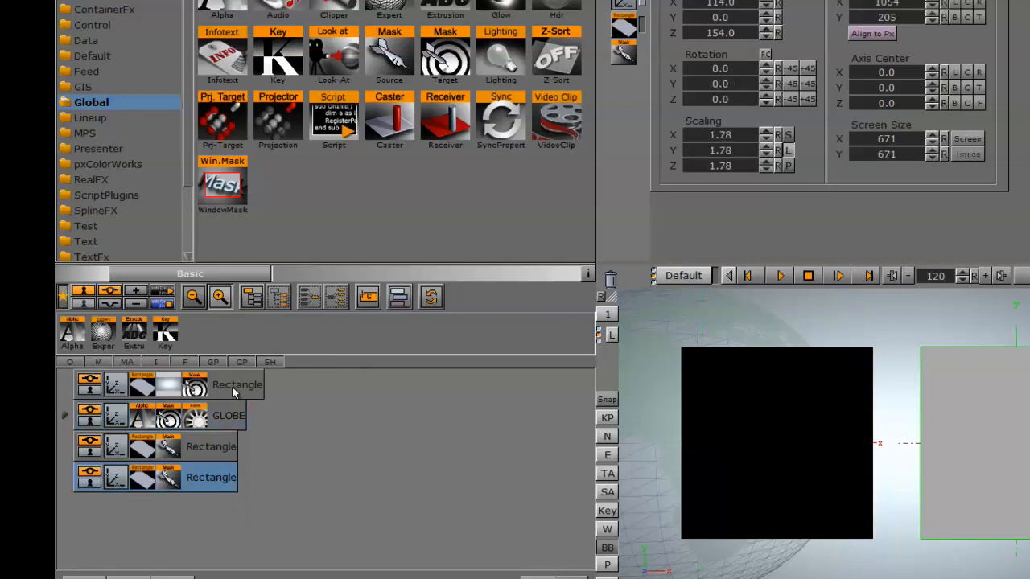
{"action": "left_click", "coordinate": [232, 386], "text": "shift"}
{"action": "left_click", "coordinate": [252, 297]}
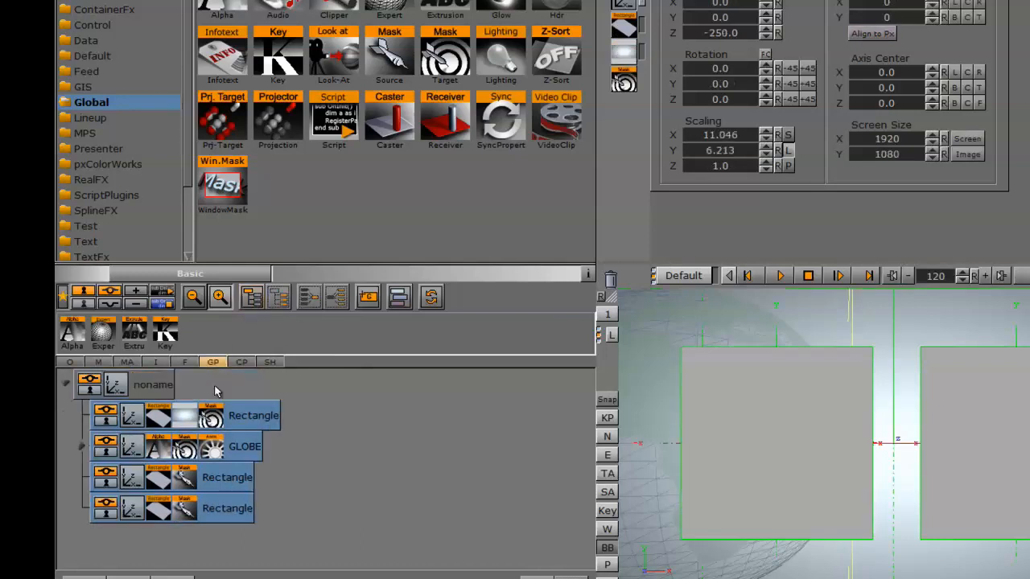
{"action": "left_click_drag", "start_coordinate": [165, 330], "coordinate": [145, 388]}
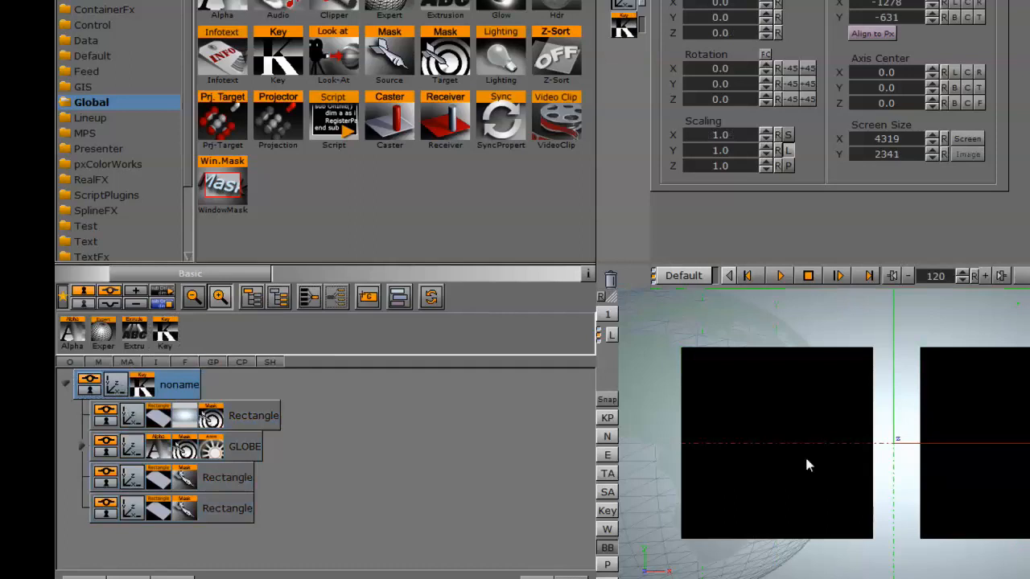
{"action": "left_click", "coordinate": [607, 511]}
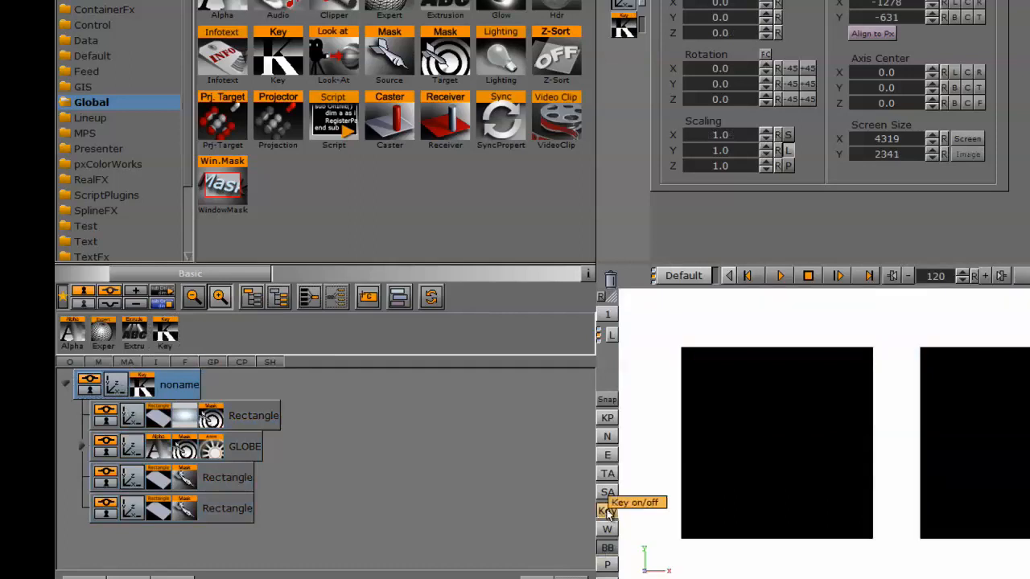
{"action": "left_click", "coordinate": [607, 513]}
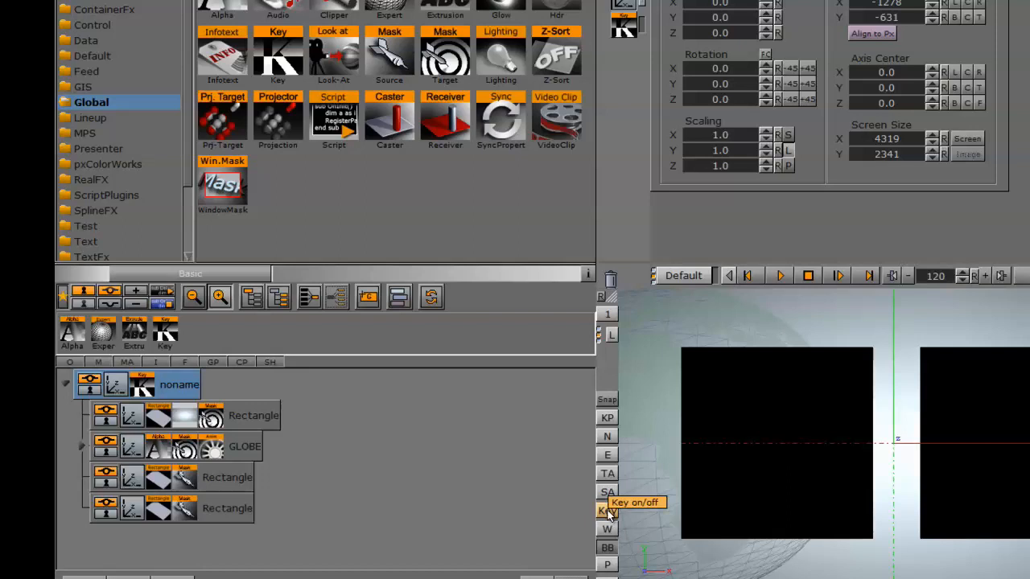
Set AudioBoard2 from the Pics folder as the background image in the scene's global settings.
{"action": "left_click", "coordinate": [616, 22]}
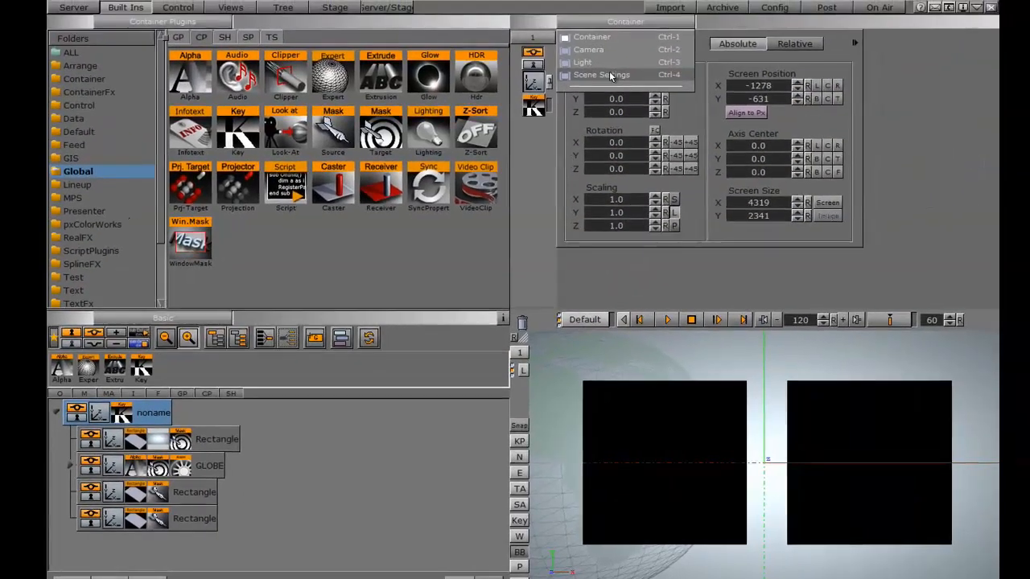
{"action": "left_click", "coordinate": [610, 75]}
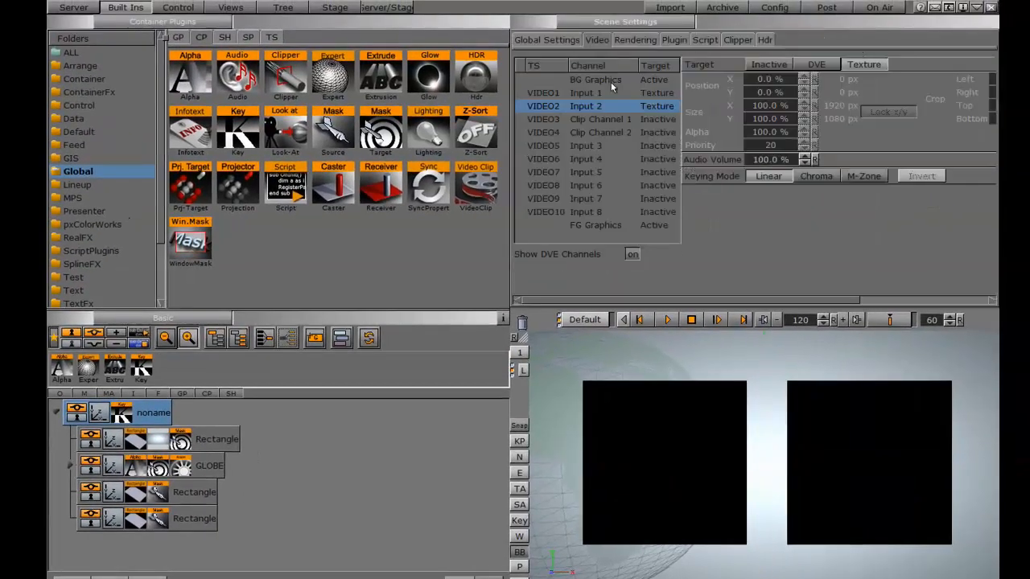
{"action": "left_click", "coordinate": [73, 8]}
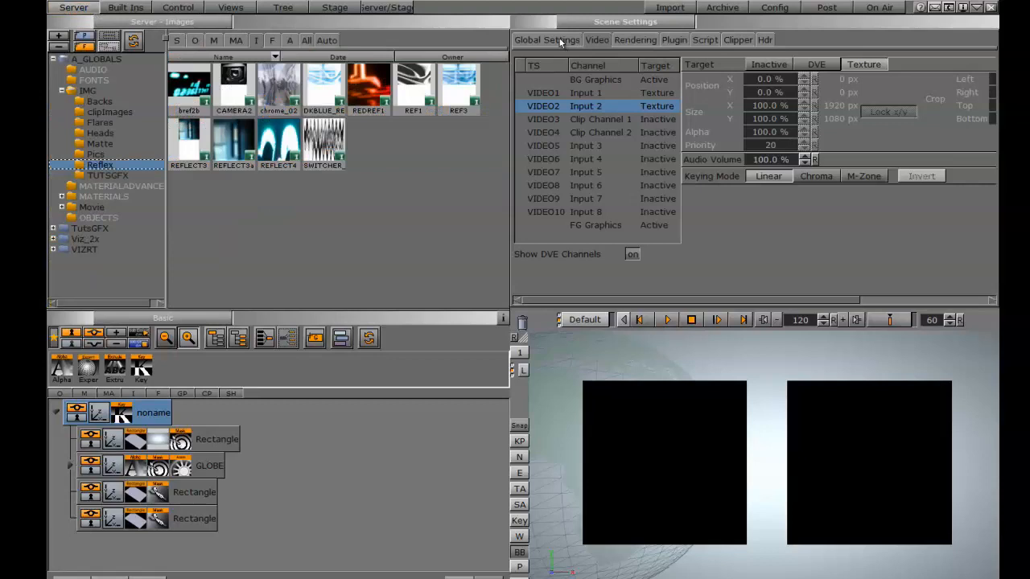
{"action": "left_click", "coordinate": [556, 41]}
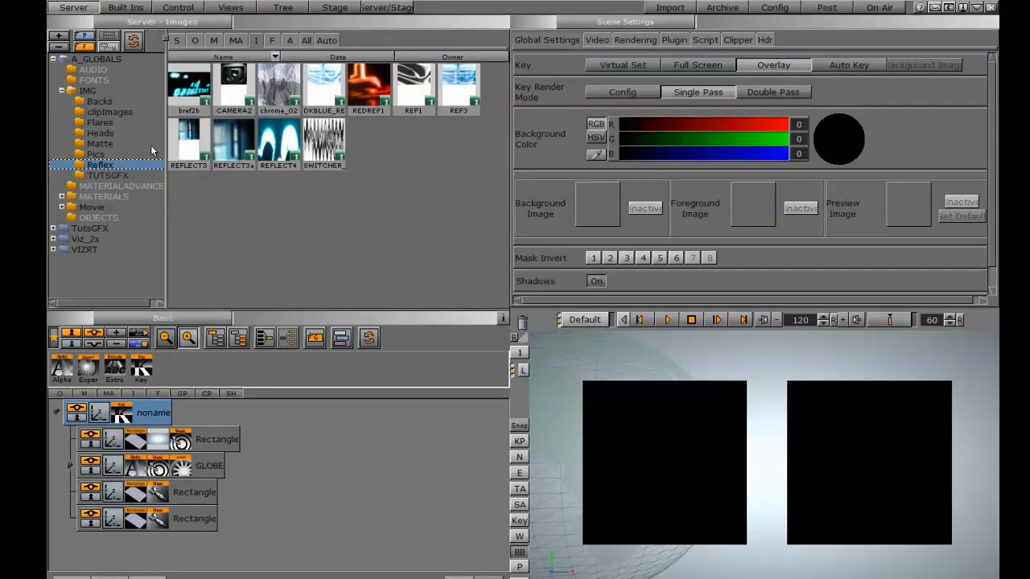
{"action": "left_click", "coordinate": [97, 154]}
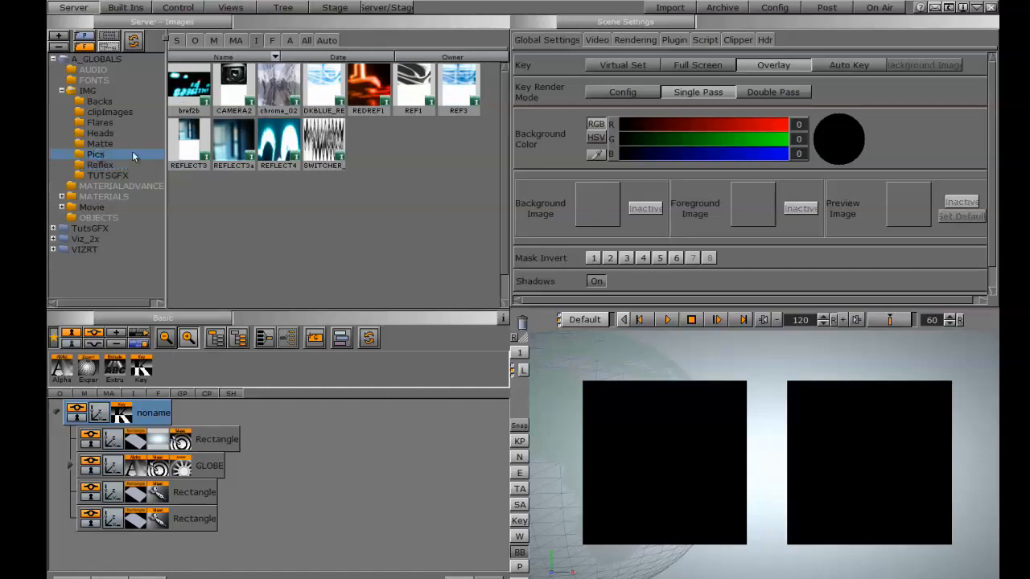
{"action": "left_click_drag", "start_coordinate": [277, 90], "coordinate": [597, 207]}
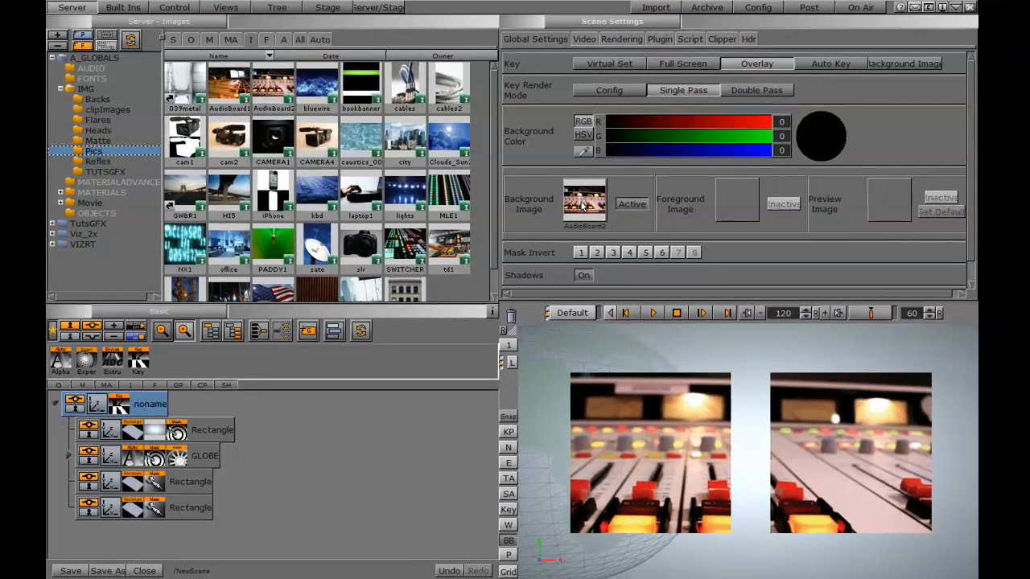